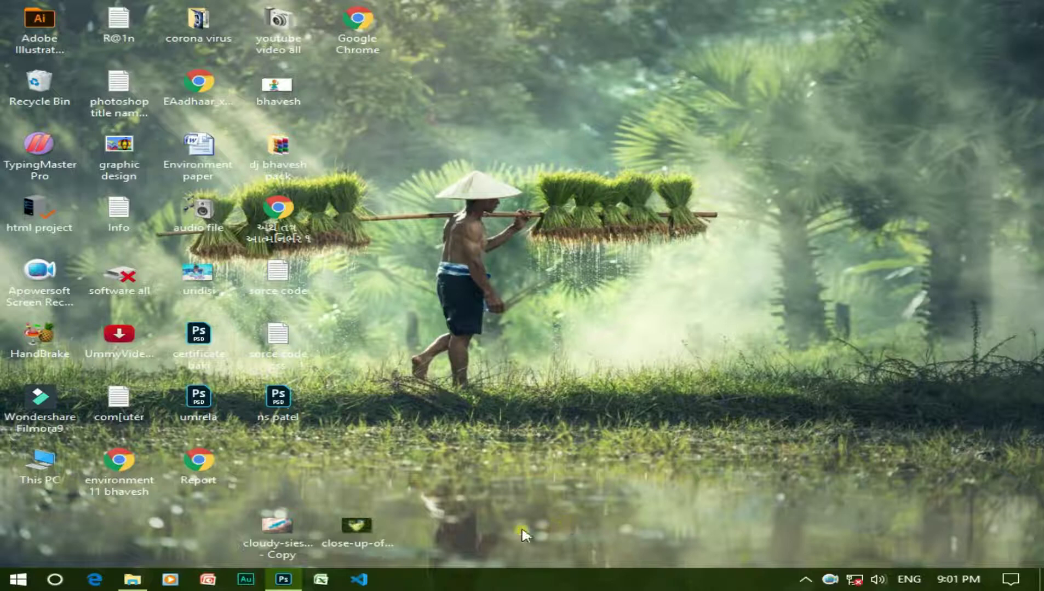
# Create a new 1500 × 1500 px white Photoshop document, then switch to File Explorer
pyautogui.click(278, 581)
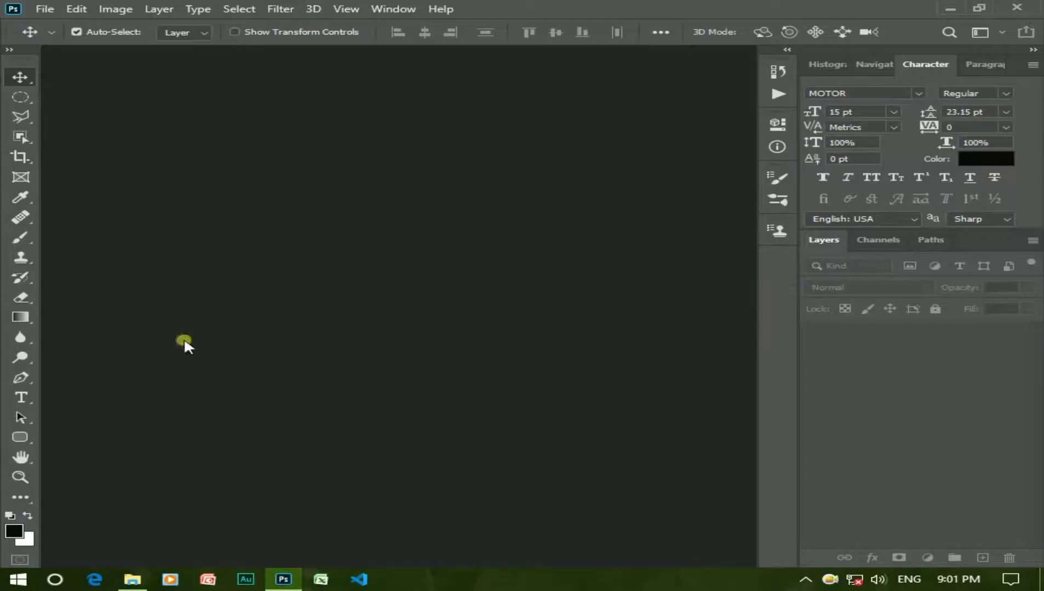
pyautogui.click(33, 7)
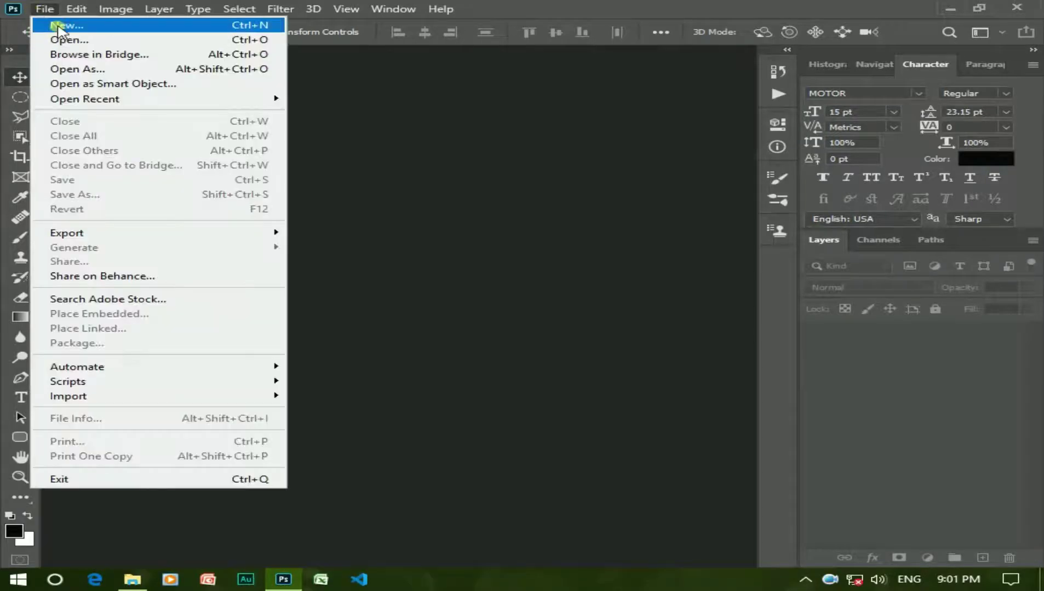
pyautogui.click(58, 26)
pyautogui.click(703, 104)
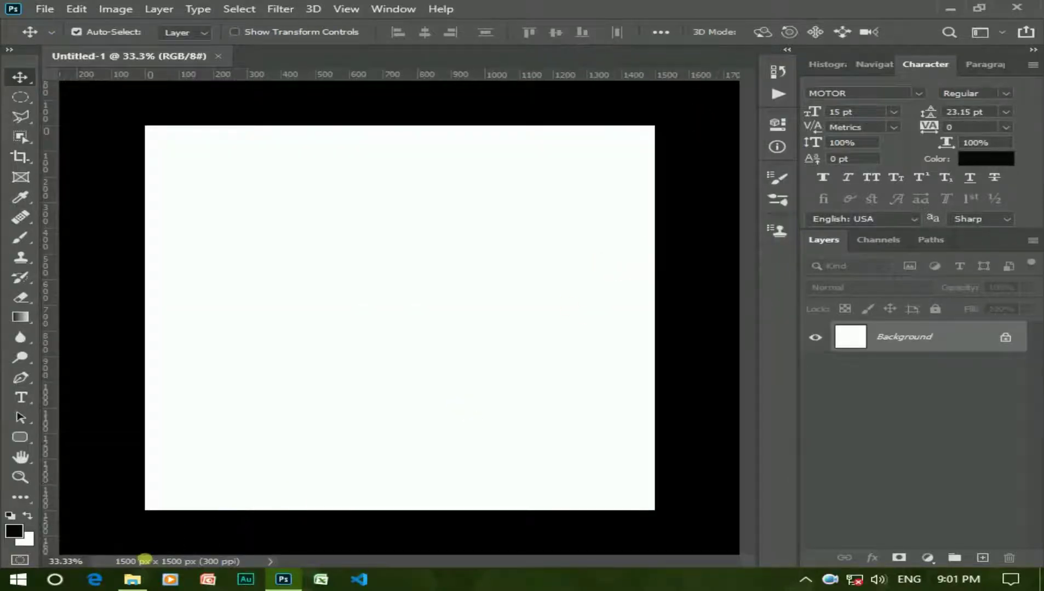
pyautogui.click(132, 579)
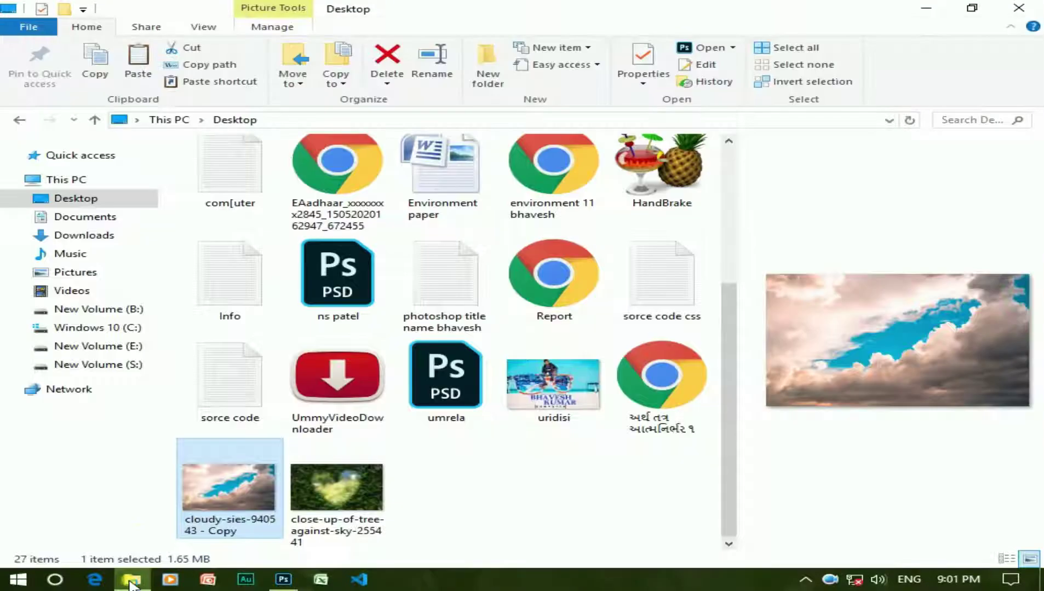
# From Desktop > graphic design > m png, drag the wp4645328 seated-man wallpaper onto the canvas
pyautogui.click(102, 203)
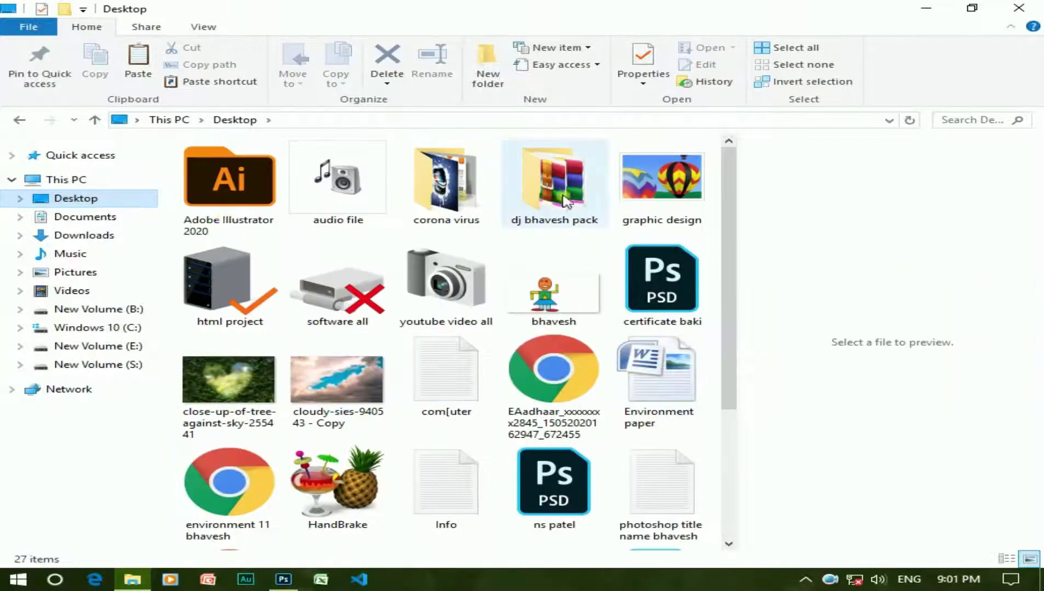
pyautogui.doubleClick(637, 190)
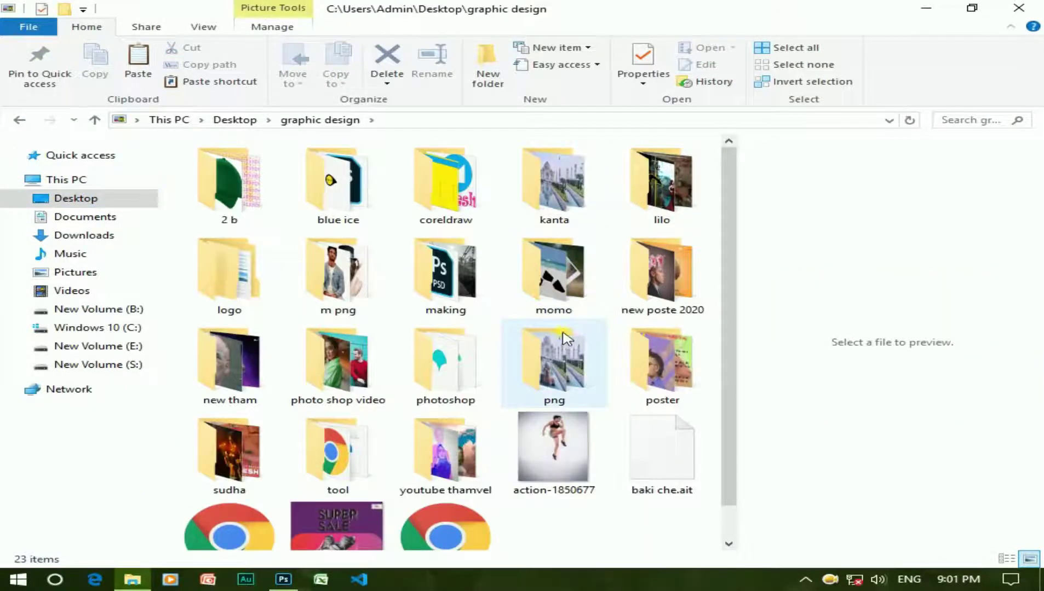
pyautogui.doubleClick(349, 282)
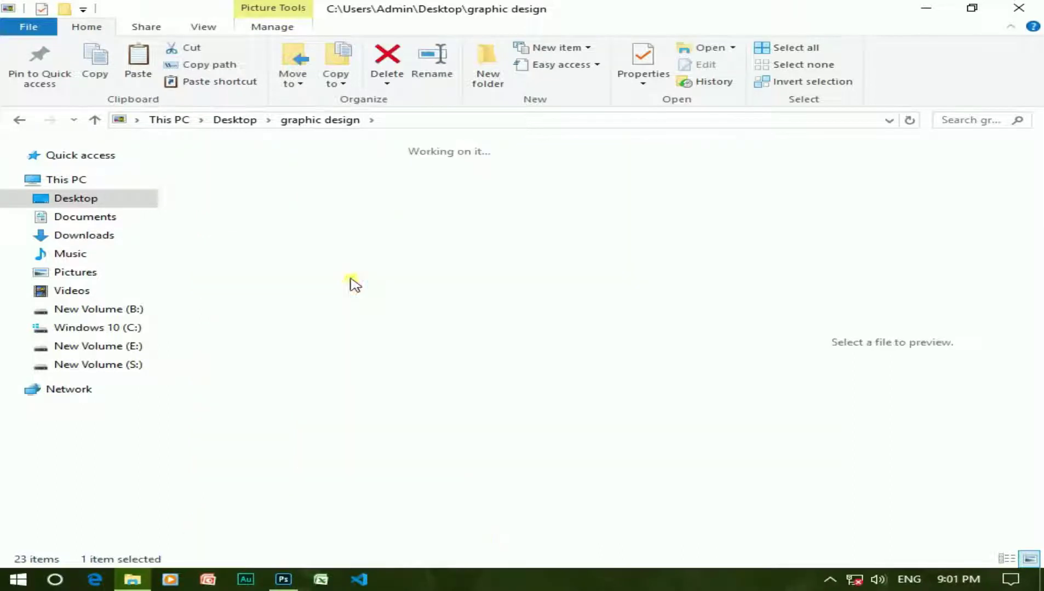
pyautogui.moveTo(729, 191); pyautogui.dragTo(733, 498)
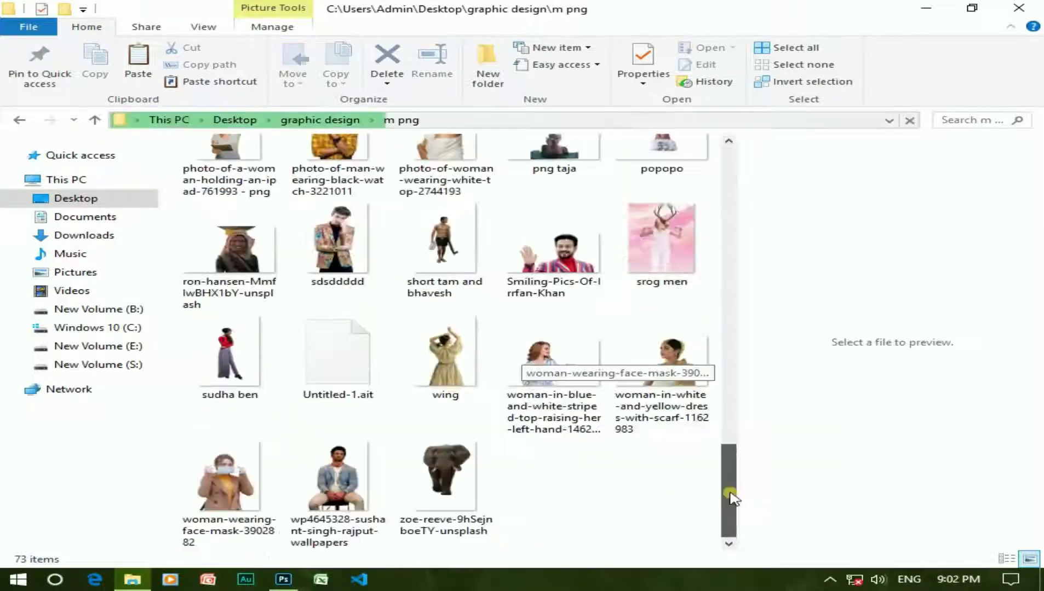
pyautogui.click(348, 484)
pyautogui.moveTo(348, 485)
pyautogui.mouseDown()
pyautogui.moveTo(372, 465)
pyautogui.moveTo(410, 469)
pyautogui.mouseUp()
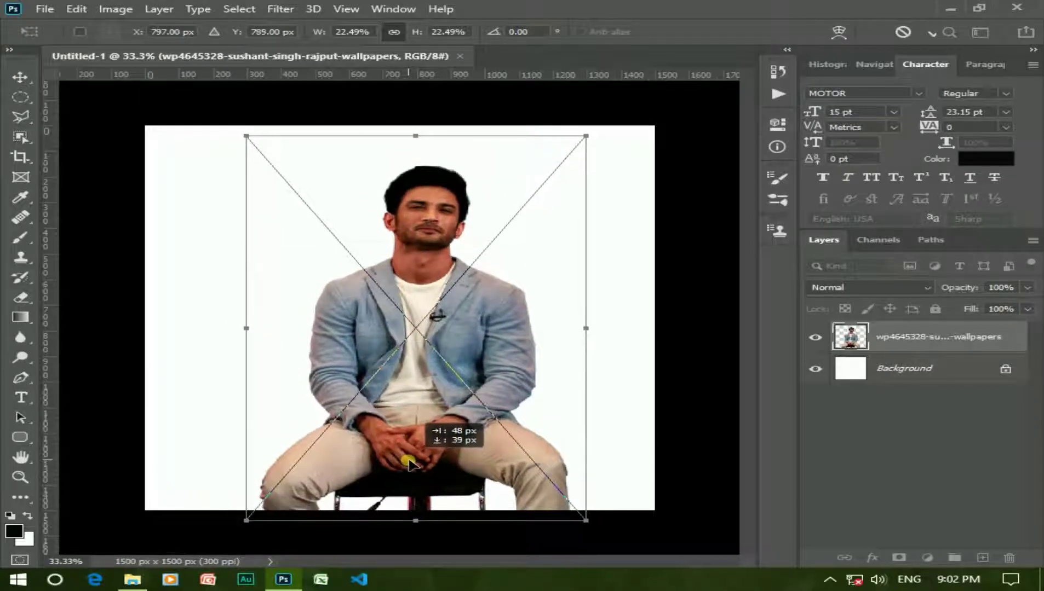
# Commit the placed portrait, duplicate it with Ctrl+J, hide the original and shift the copy left
pyautogui.moveTo(409, 468); pyautogui.dragTo(389, 443)
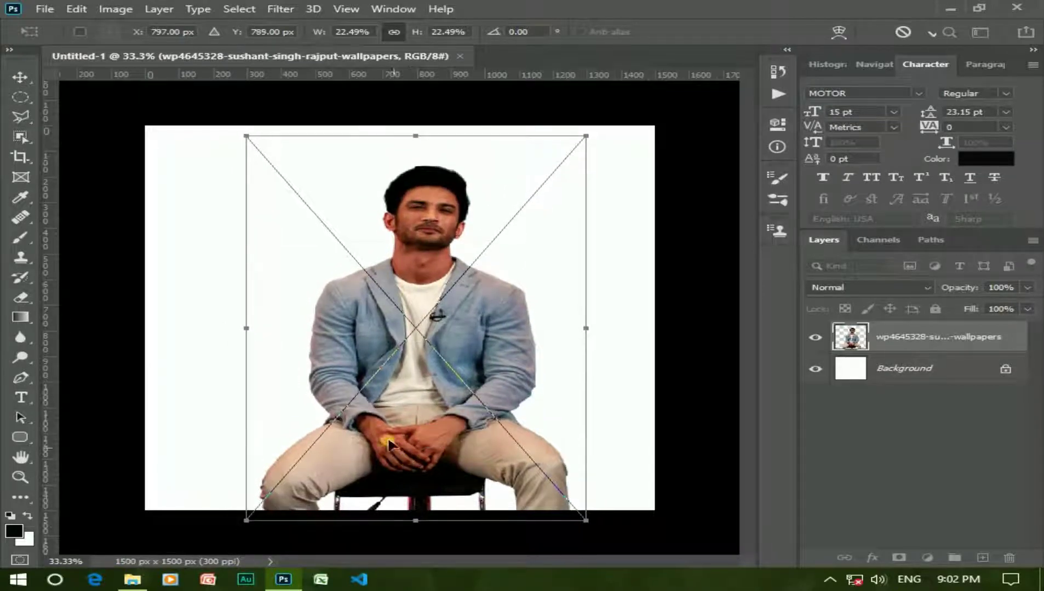
pyautogui.click(13, 77)
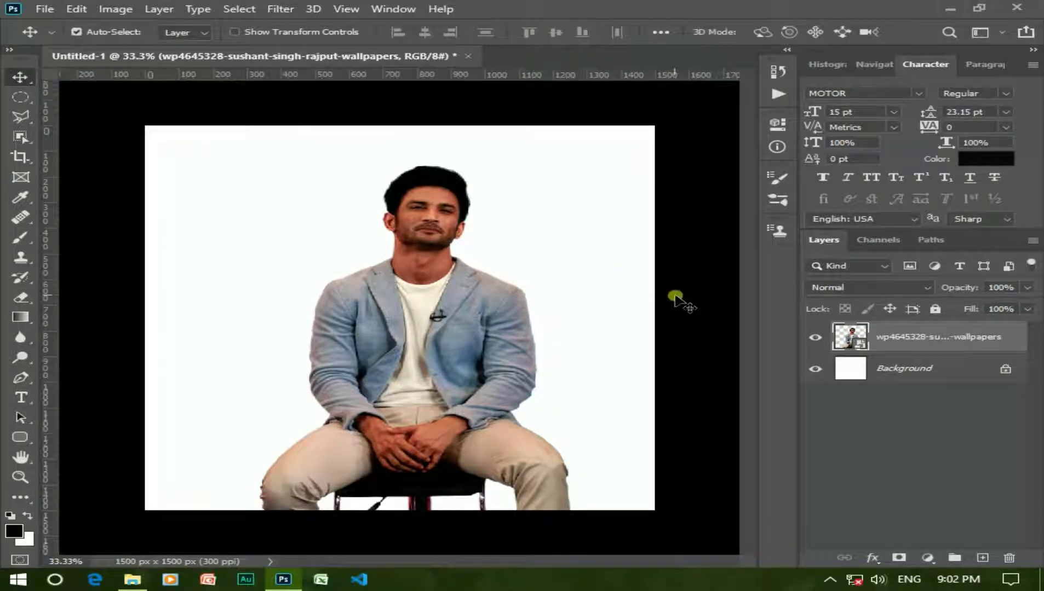
pyautogui.hotkey('ctrl', 'j')
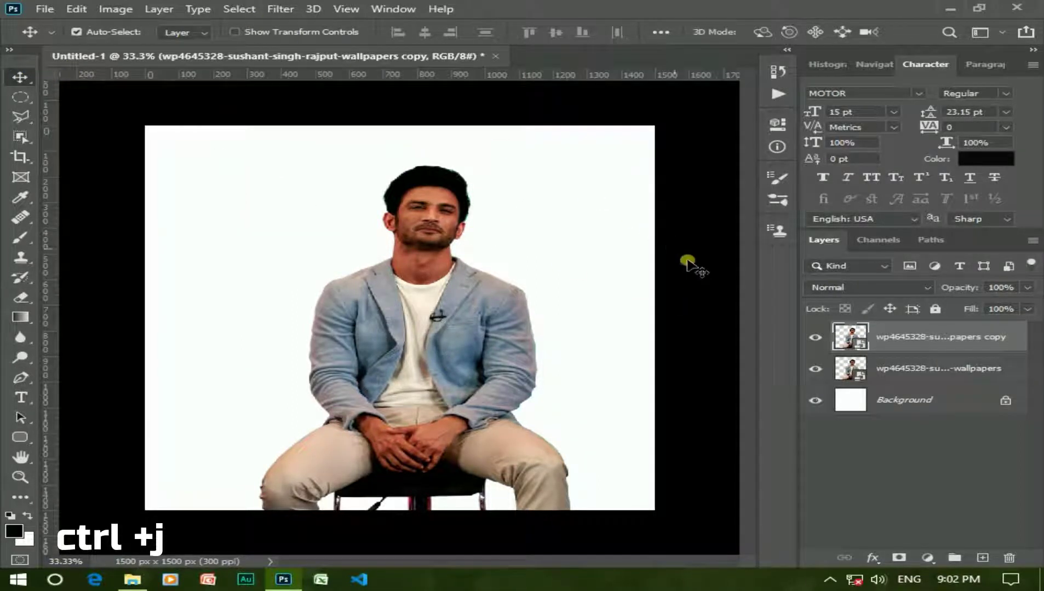
pyautogui.click(814, 370)
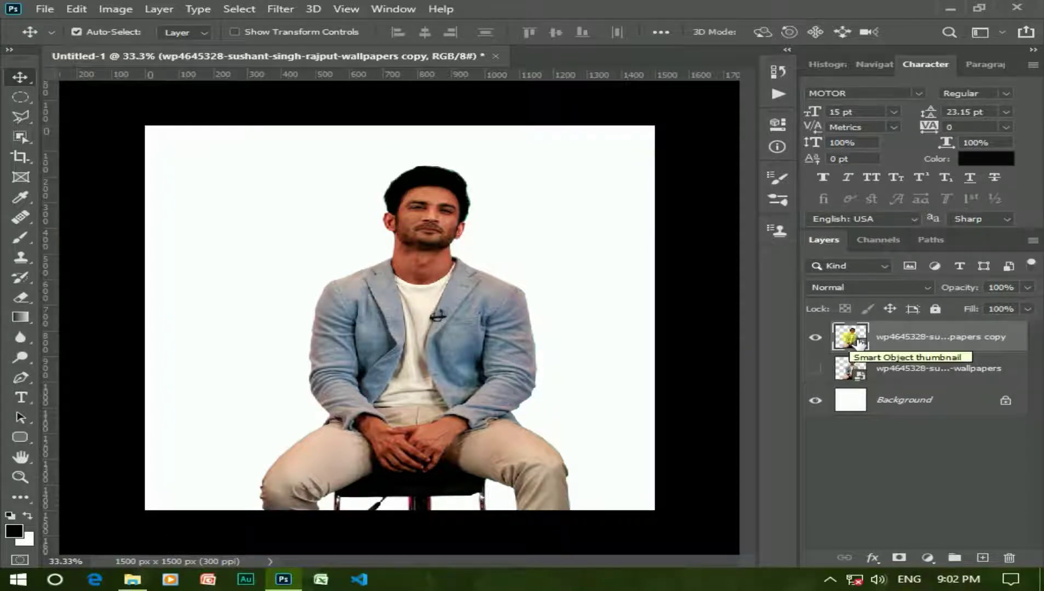
pyautogui.moveTo(495, 378); pyautogui.dragTo(474, 368)
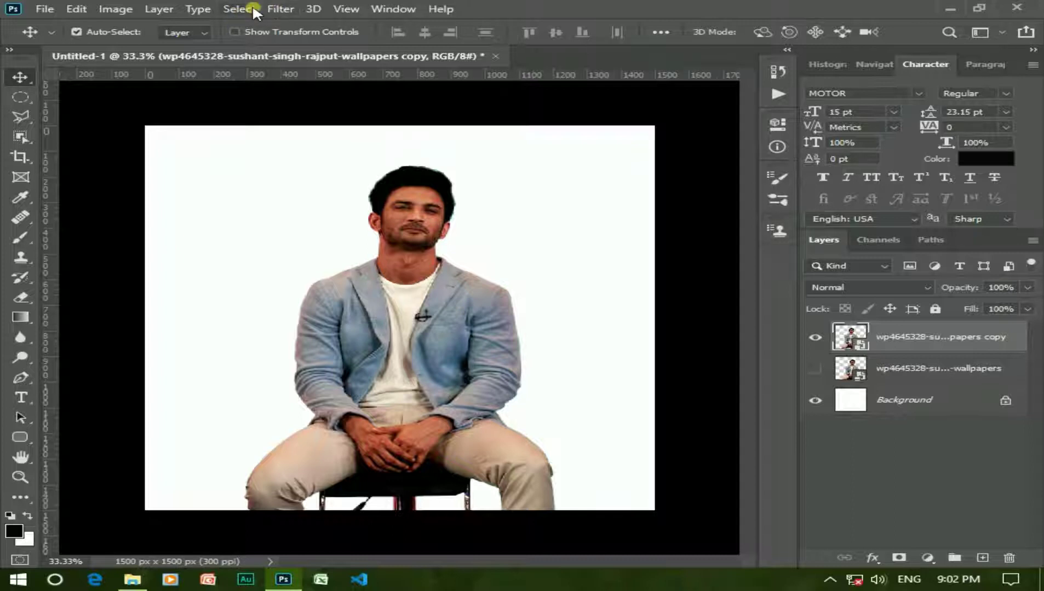
# Apply a default Black & White adjustment to the copied portrait layer and zoom to inspect it
pyautogui.click(115, 8)
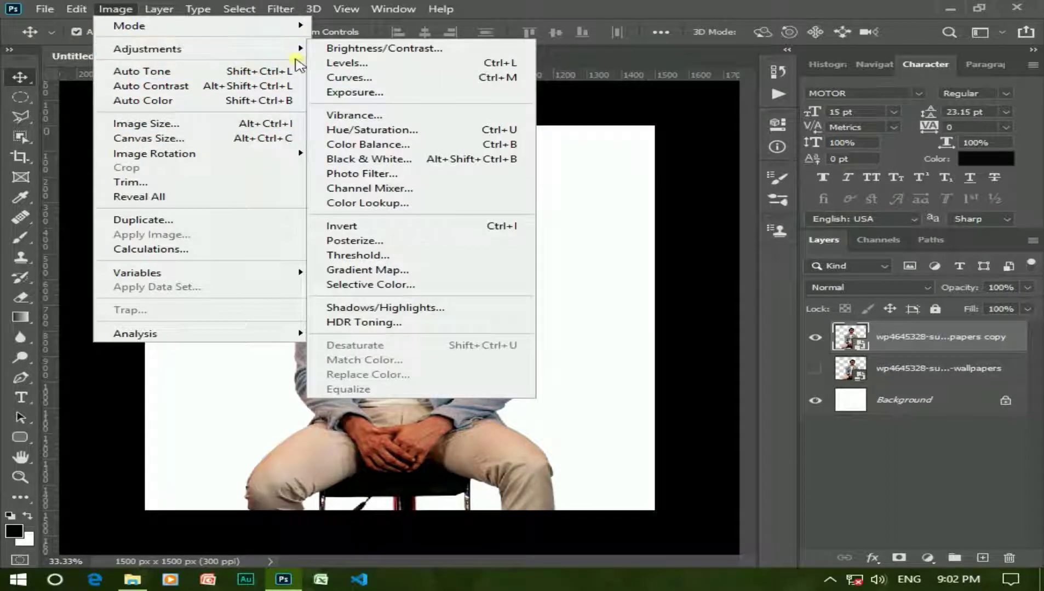
pyautogui.moveTo(146, 49)
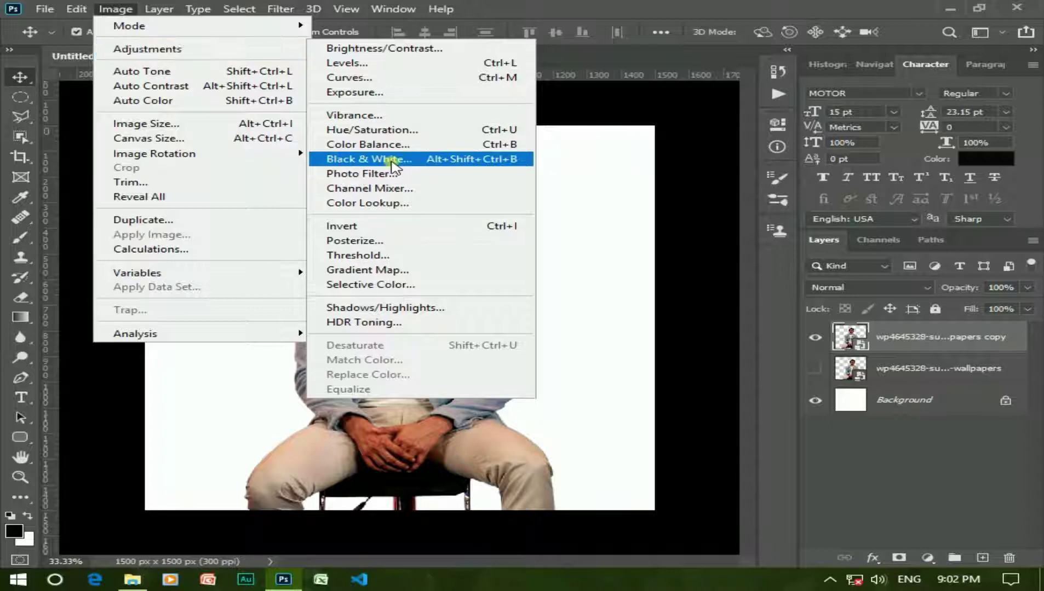
pyautogui.click(391, 159)
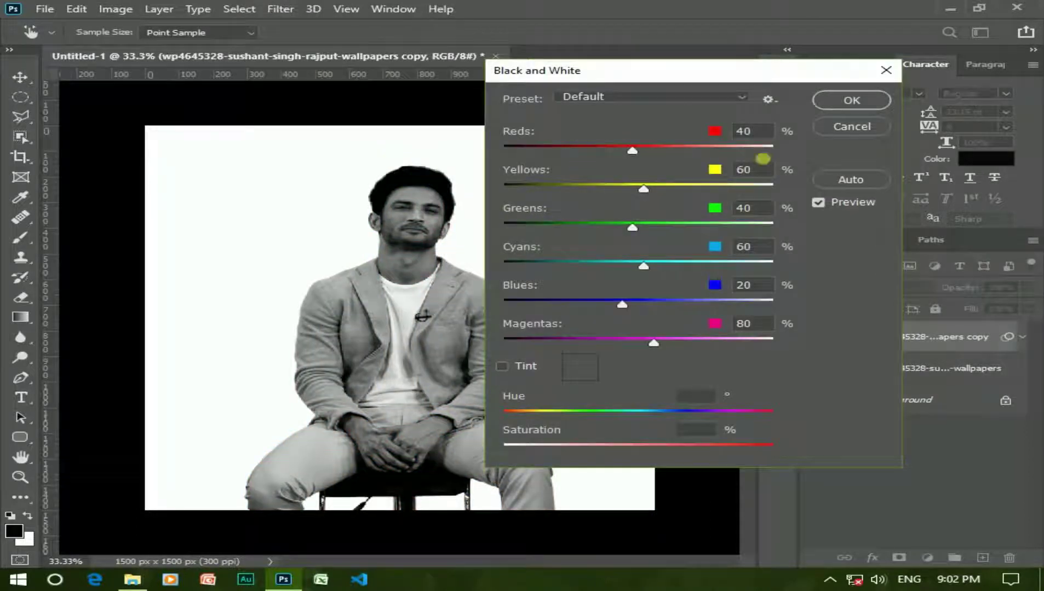
pyautogui.click(852, 101)
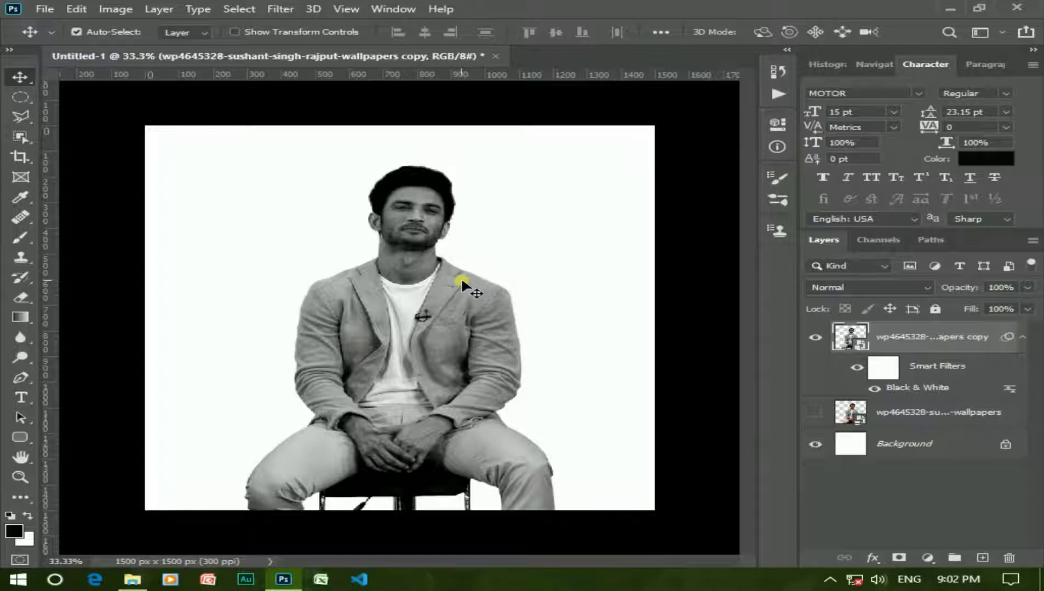
pyautogui.scroll(1, 460, 277)
pyautogui.scroll(2, 461, 277)
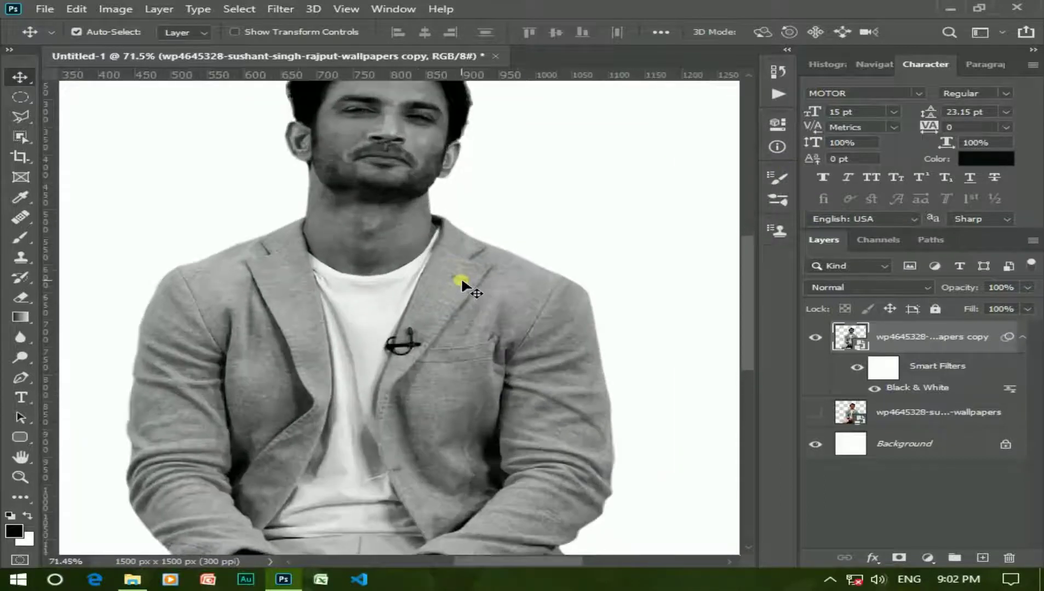
pyautogui.scroll(-2, 460, 277)
pyautogui.scroll(-1, 460, 280)
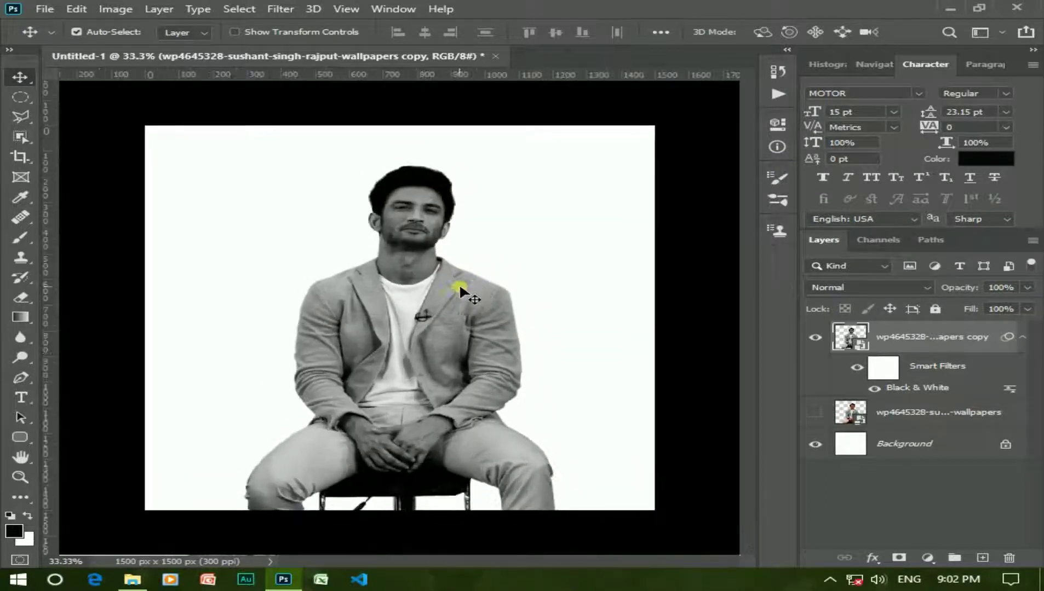
# Drag the heart-foliage tree close-up from the Desktop folder into the Photoshop document
pyautogui.click(137, 581)
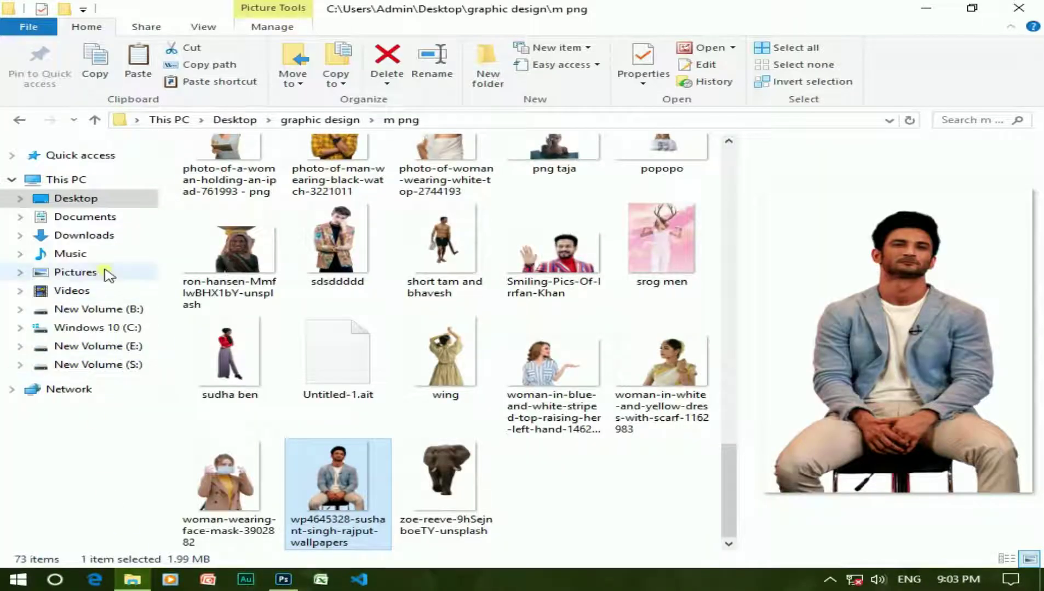
pyautogui.click(107, 203)
pyautogui.scroll(-3, 476, 394)
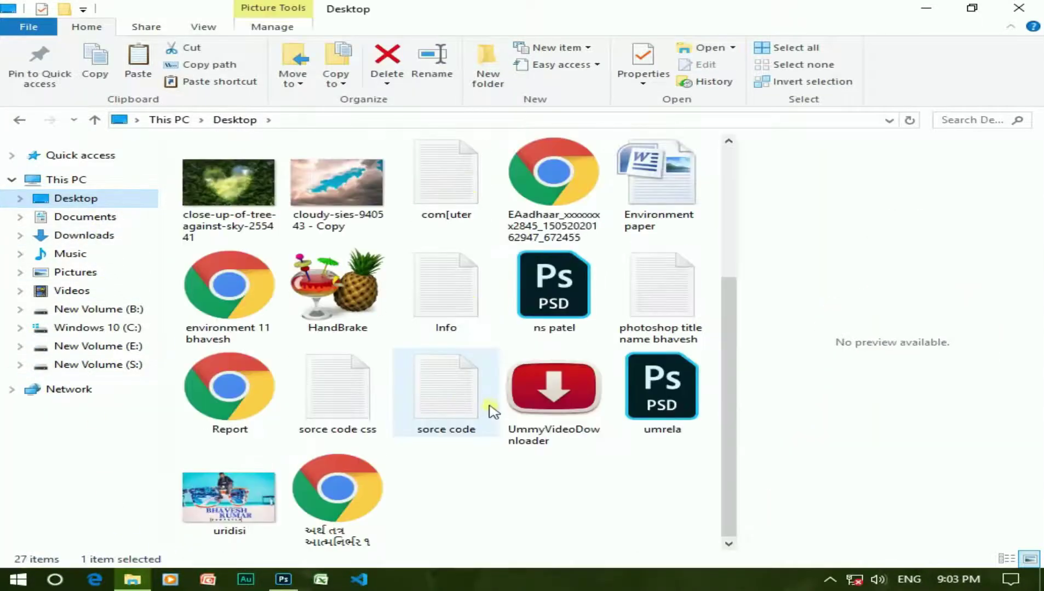
pyautogui.moveTo(235, 189)
pyautogui.mouseDown()
pyautogui.moveTo(289, 585)
pyautogui.moveTo(422, 402)
pyautogui.mouseUp()
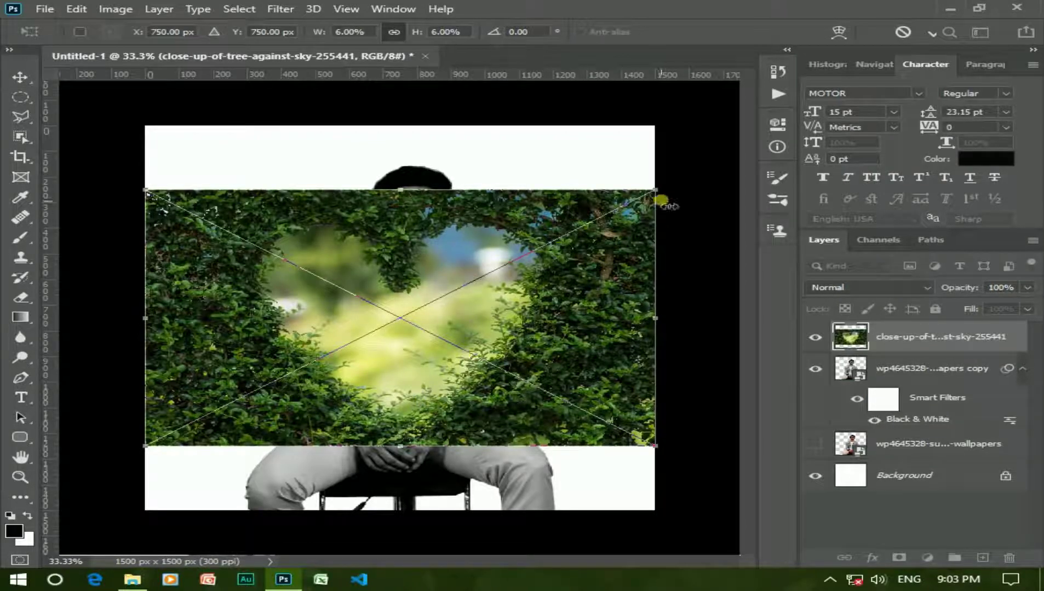
# Scale the foliage down over the torso and lower its layer opacity to 38%
pyautogui.moveTo(656, 190); pyautogui.dragTo(590, 202)
pyautogui.moveTo(473, 325)
pyautogui.mouseDown()
pyautogui.moveTo(525, 410)
pyautogui.moveTo(521, 386)
pyautogui.mouseUp()
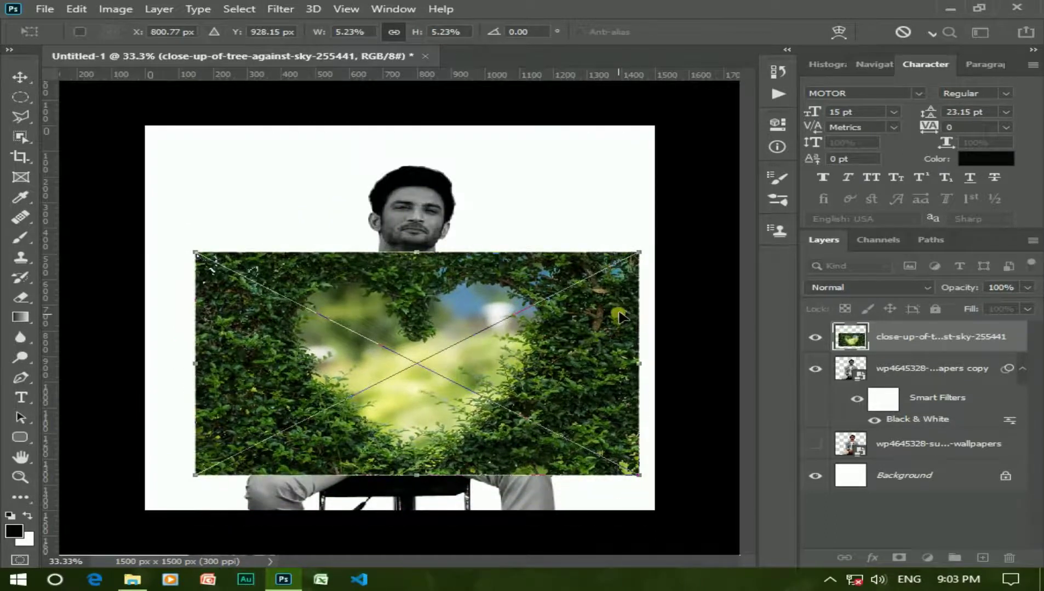
pyautogui.moveTo(644, 258); pyautogui.dragTo(587, 284)
pyautogui.moveTo(466, 389); pyautogui.dragTo(471, 362)
pyautogui.click(1030, 287)
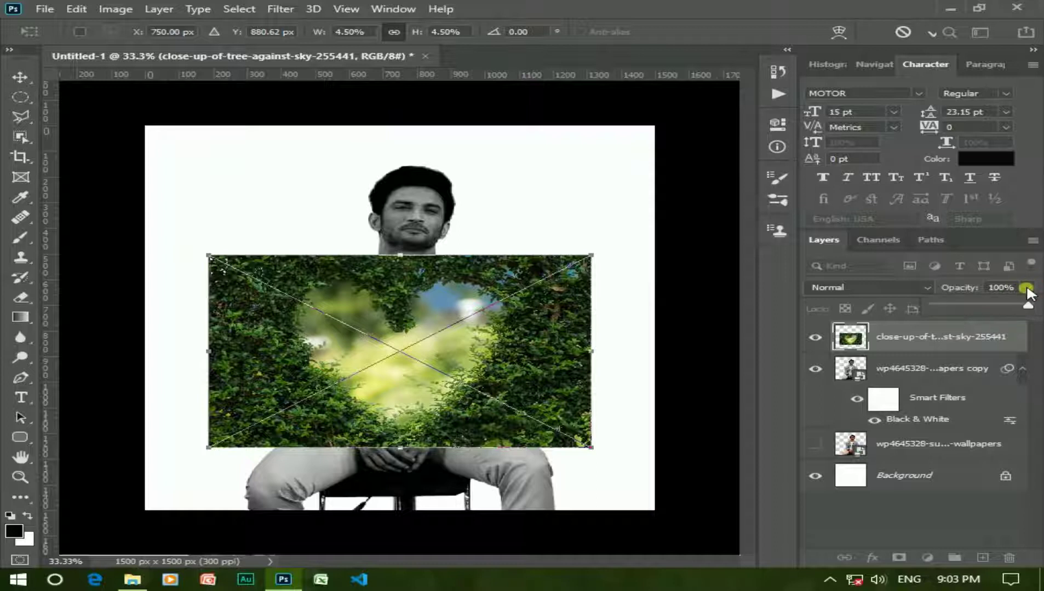
pyautogui.moveTo(1019, 305); pyautogui.dragTo(1004, 304)
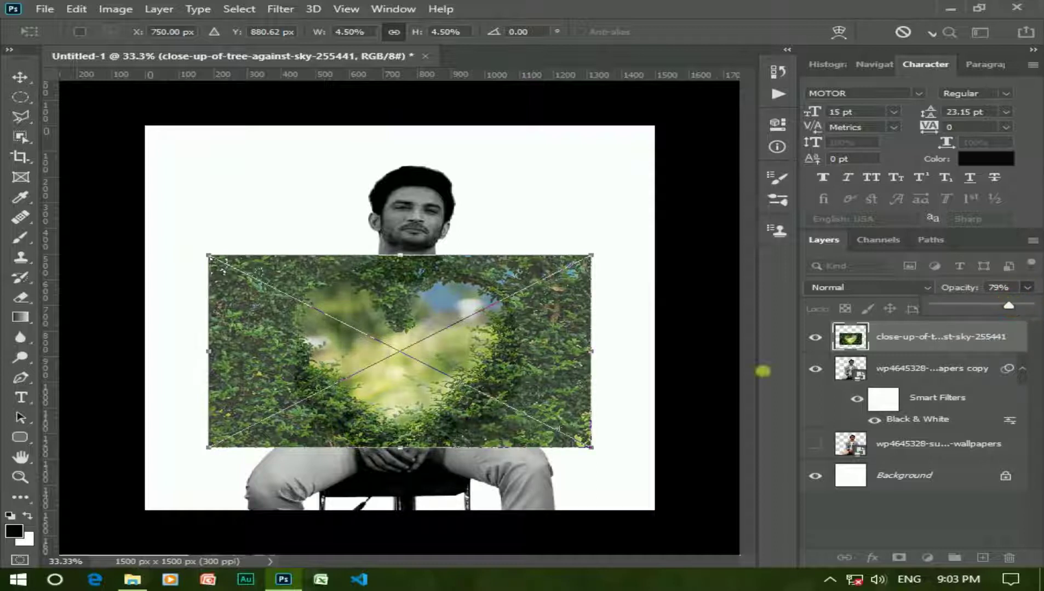
pyautogui.click(970, 306)
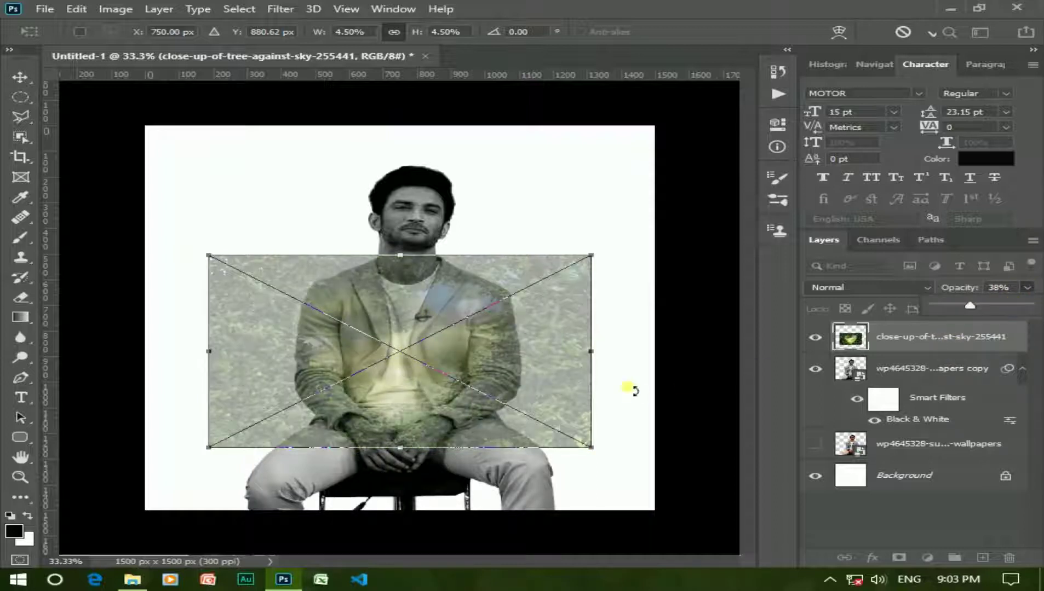
# Shrink the foliage slightly more and centre it over the man's body
pyautogui.moveTo(588, 255); pyautogui.dragTo(566, 267)
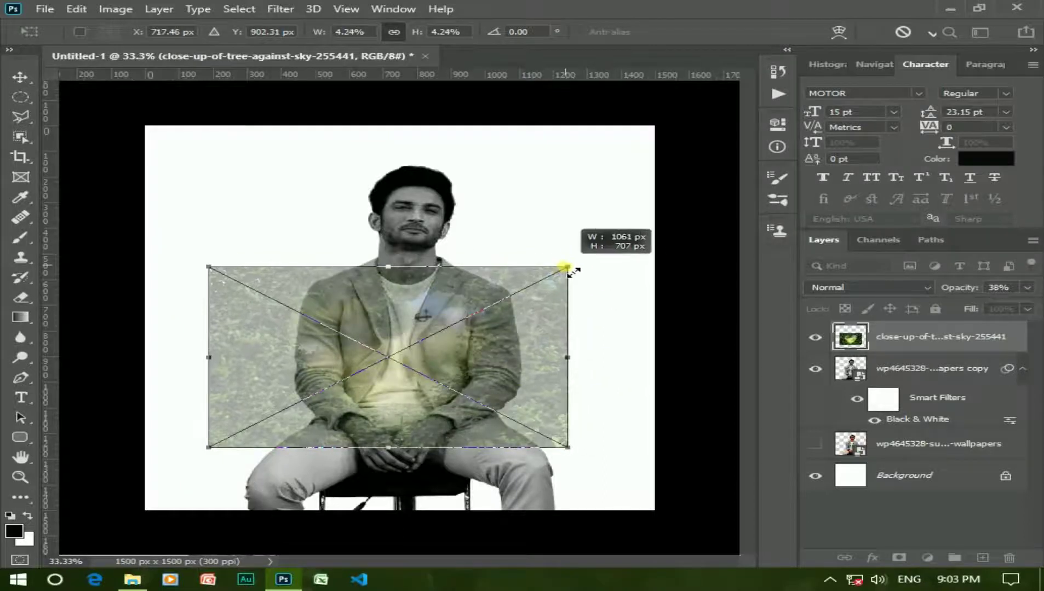
pyautogui.moveTo(489, 365); pyautogui.dragTo(502, 363)
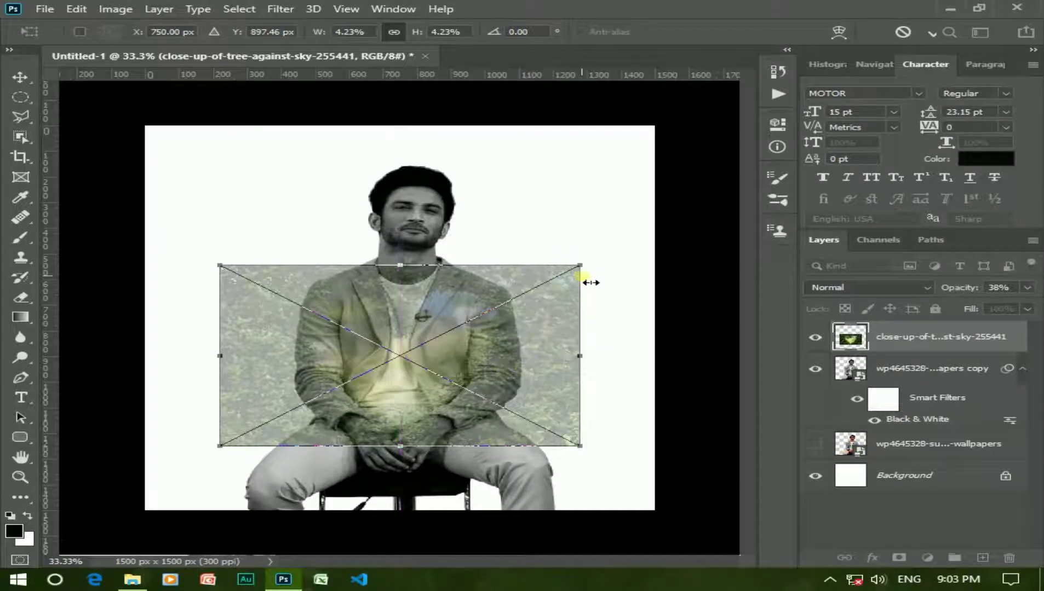
pyautogui.moveTo(590, 269); pyautogui.dragTo(569, 281)
pyautogui.moveTo(494, 326); pyautogui.dragTo(507, 314)
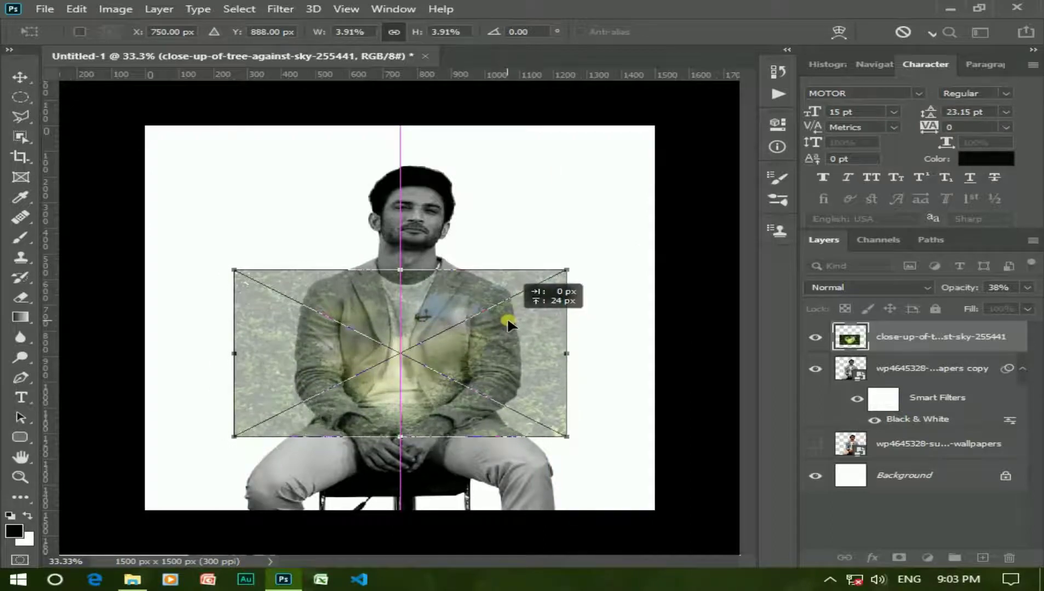
pyautogui.moveTo(439, 344); pyautogui.dragTo(445, 344)
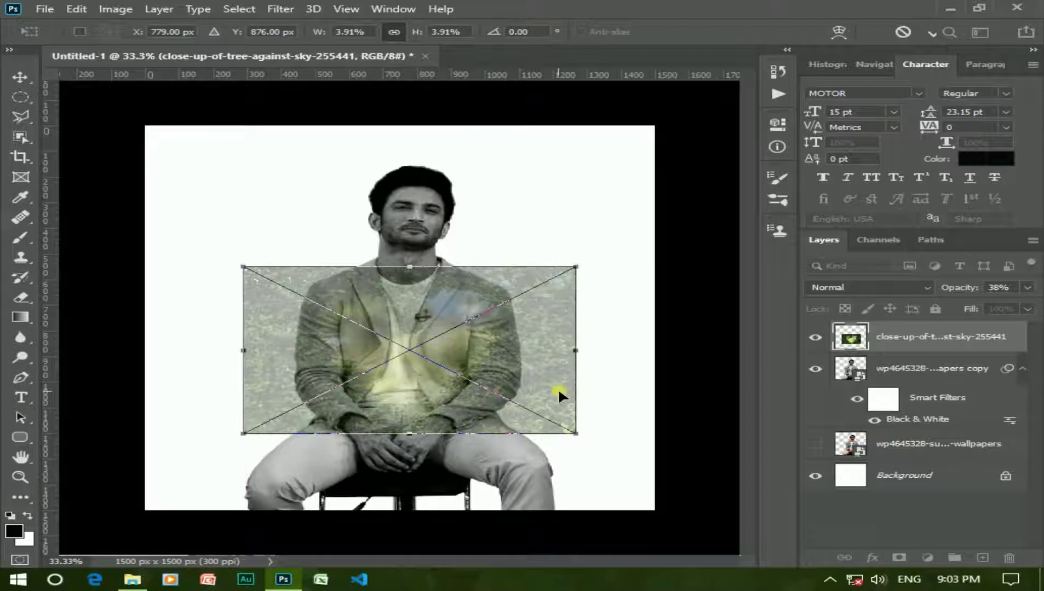
# Commit the foliage transform and restore its layer opacity to 100%
pyautogui.click(32, 80)
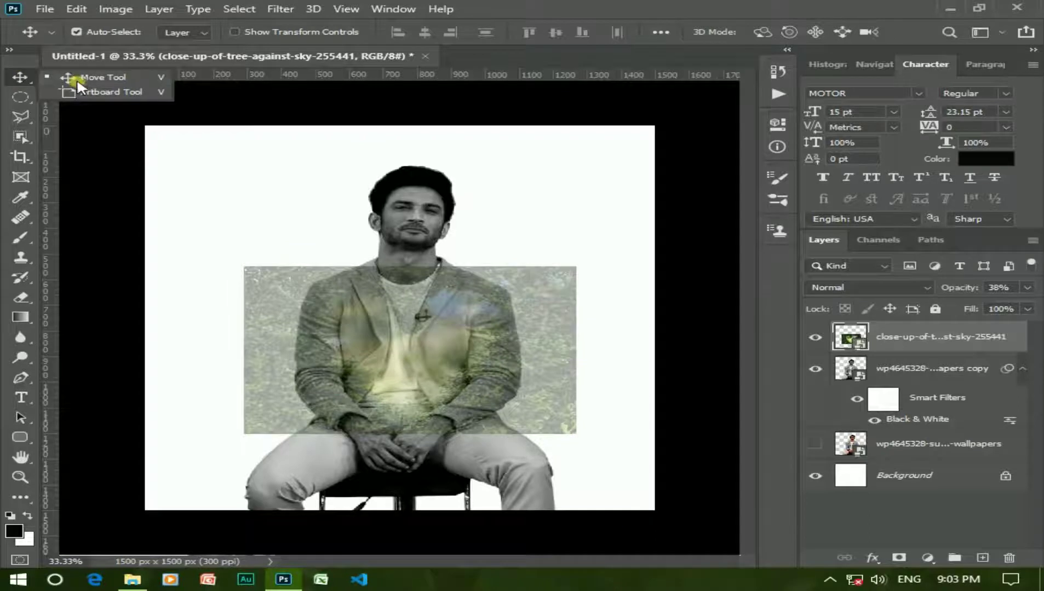
pyautogui.scroll(3, 541, 368)
pyautogui.scroll(-2, 542, 368)
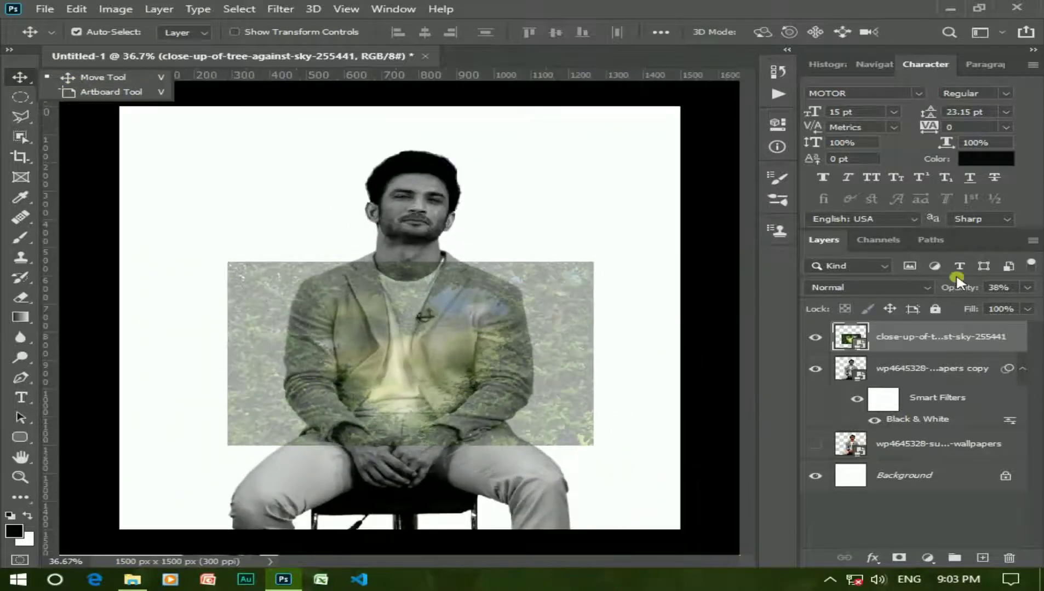
pyautogui.click(1027, 288)
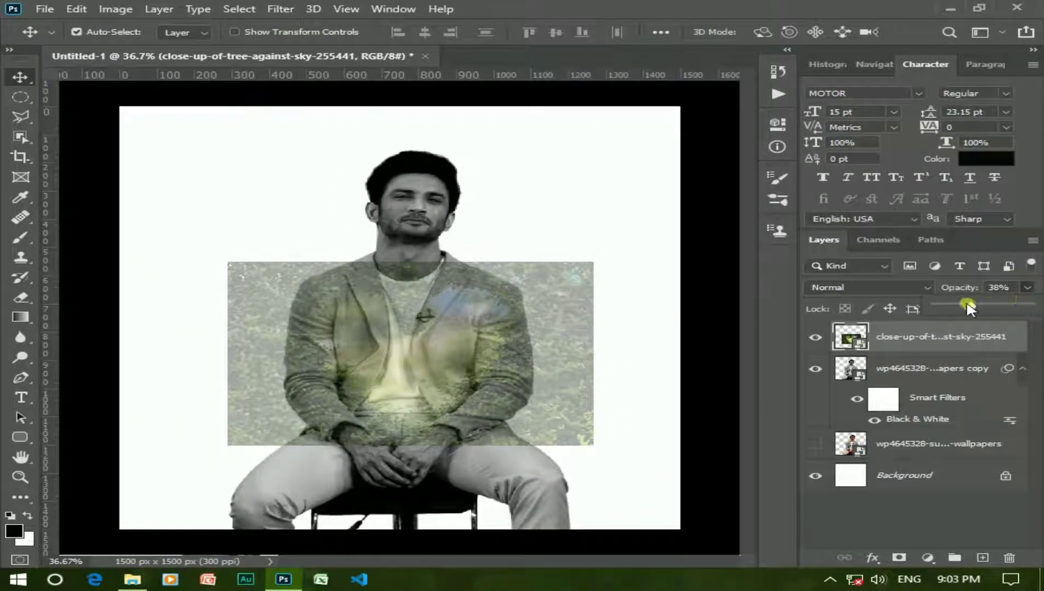
pyautogui.moveTo(1007, 304); pyautogui.dragTo(1040, 307)
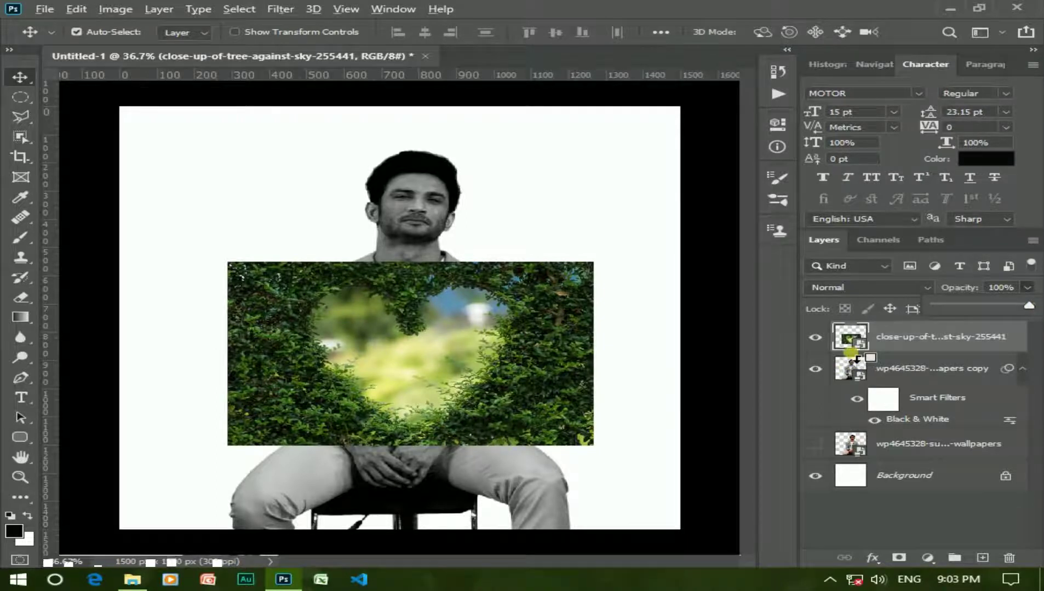
# Clip the foliage layer to the black-and-white portrait and add a layer mask
pyautogui.keyDown('alt'); pyautogui.click(856, 357); pyautogui.keyUp('alt')
pyautogui.scroll(1, 523, 378)
pyautogui.scroll(2, 523, 377)
pyautogui.scroll(-2, 521, 378)
pyautogui.scroll(-1, 519, 378)
pyautogui.scroll(-1, 520, 379)
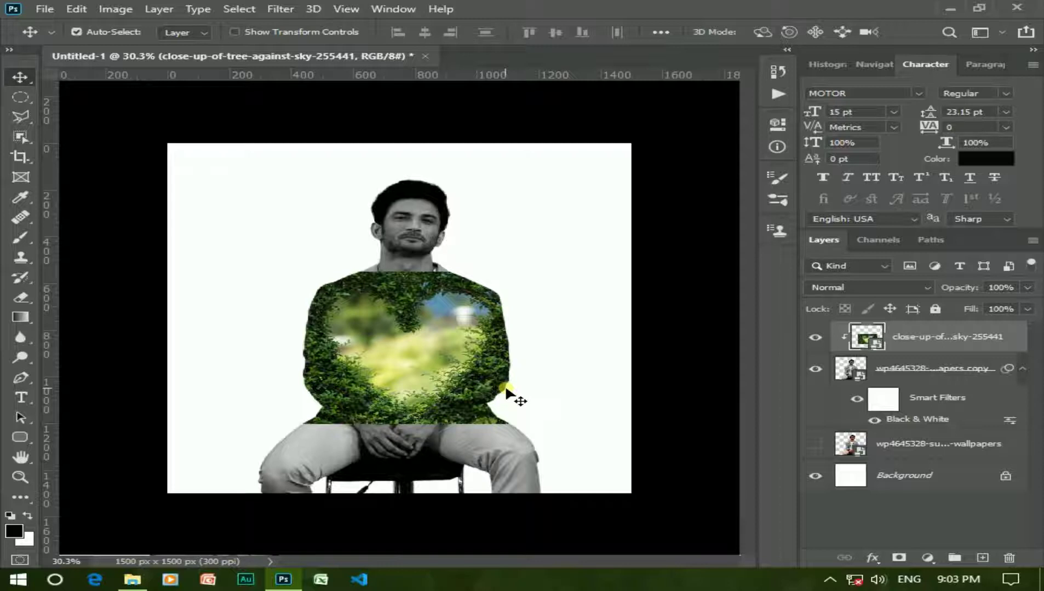
pyautogui.scroll(1, 504, 384)
pyautogui.scroll(1, 505, 388)
pyautogui.scroll(-1, 505, 390)
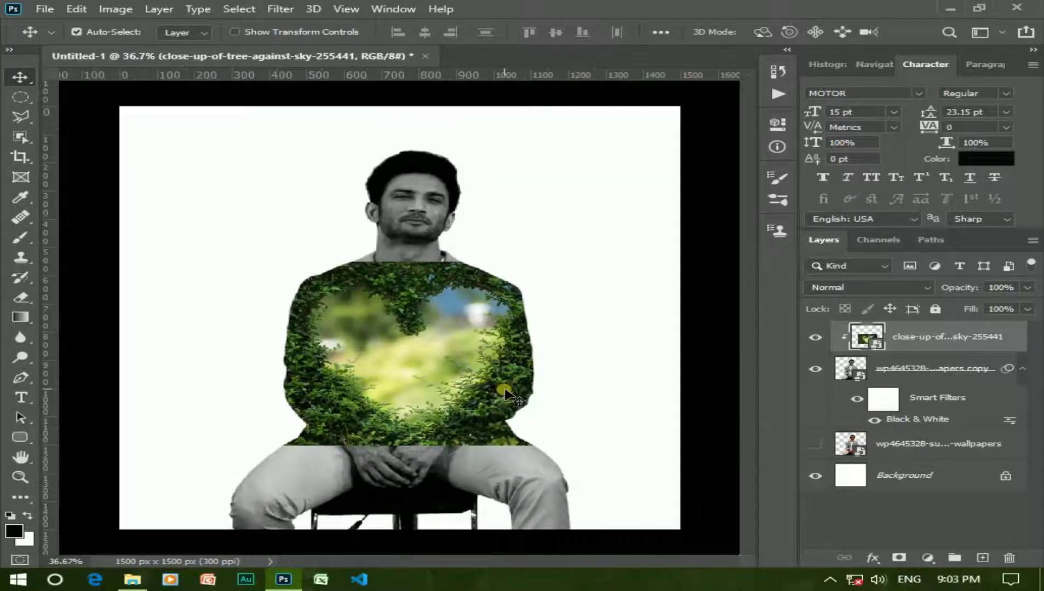
pyautogui.click(901, 557)
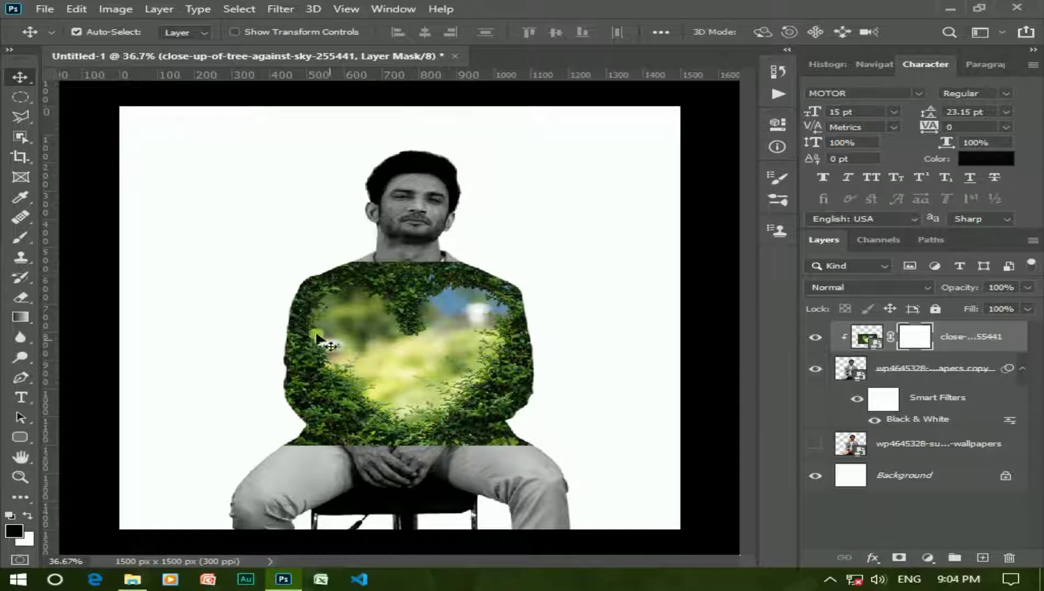
pyautogui.click(18, 239)
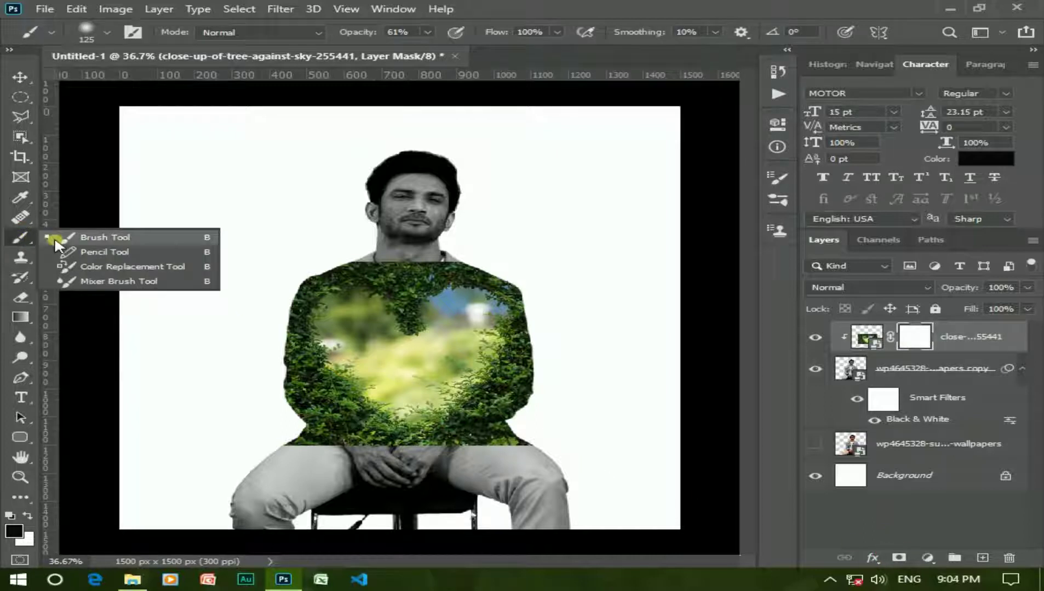
# Paint the foliage mask with a low-opacity brush around the neckline and both arms
pyautogui.click(71, 236)
pyautogui.click(427, 33)
pyautogui.moveTo(410, 48); pyautogui.dragTo(388, 48)
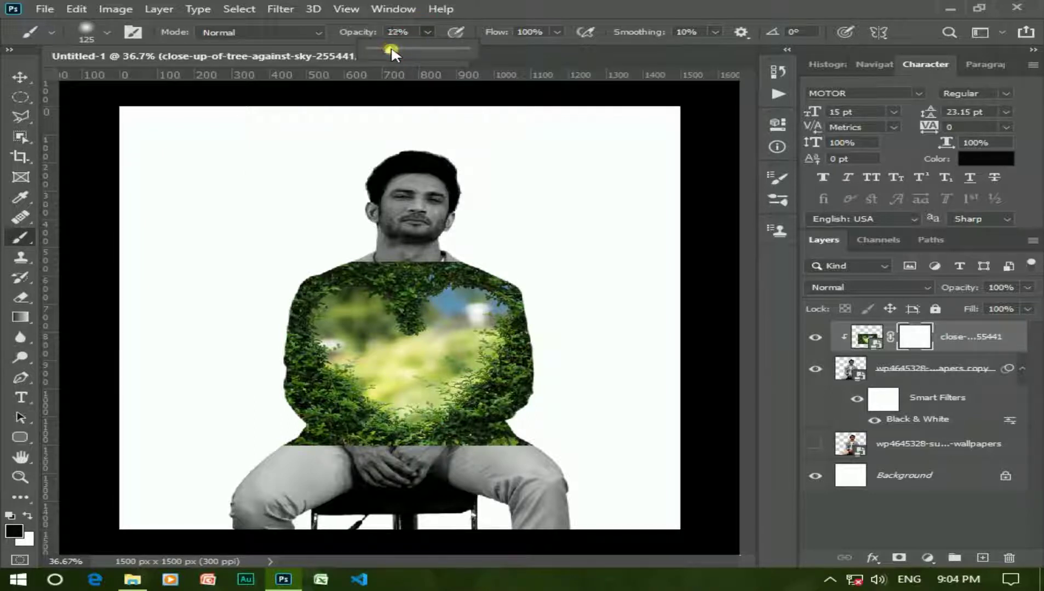
pyautogui.scroll(2, 426, 308)
pyautogui.moveTo(339, 274)
pyautogui.mouseDown()
pyautogui.moveTo(450, 280)
pyautogui.moveTo(362, 263)
pyautogui.mouseUp()
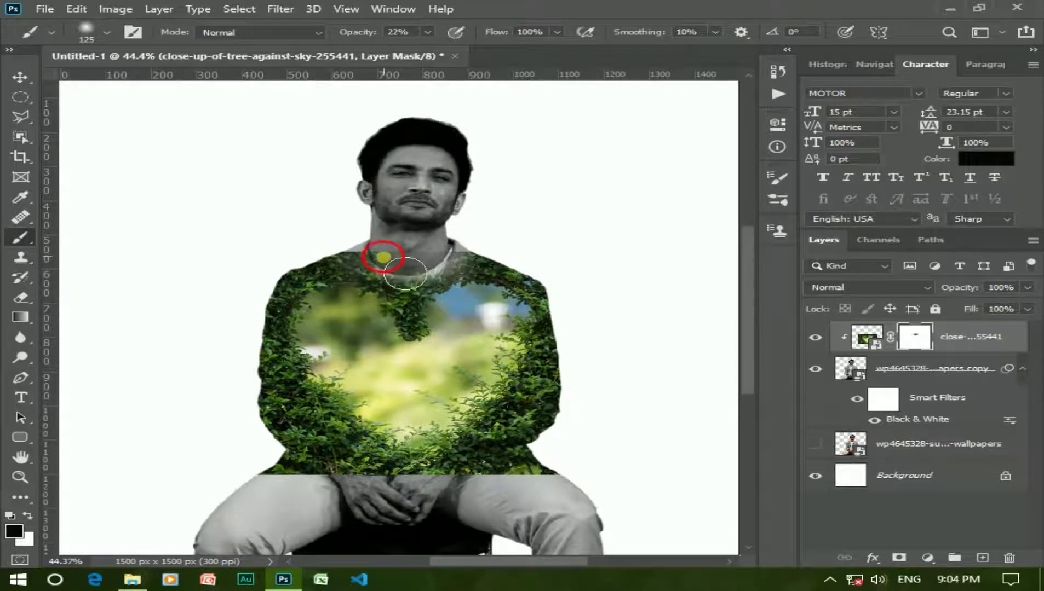
pyautogui.moveTo(351, 351); pyautogui.dragTo(296, 449)
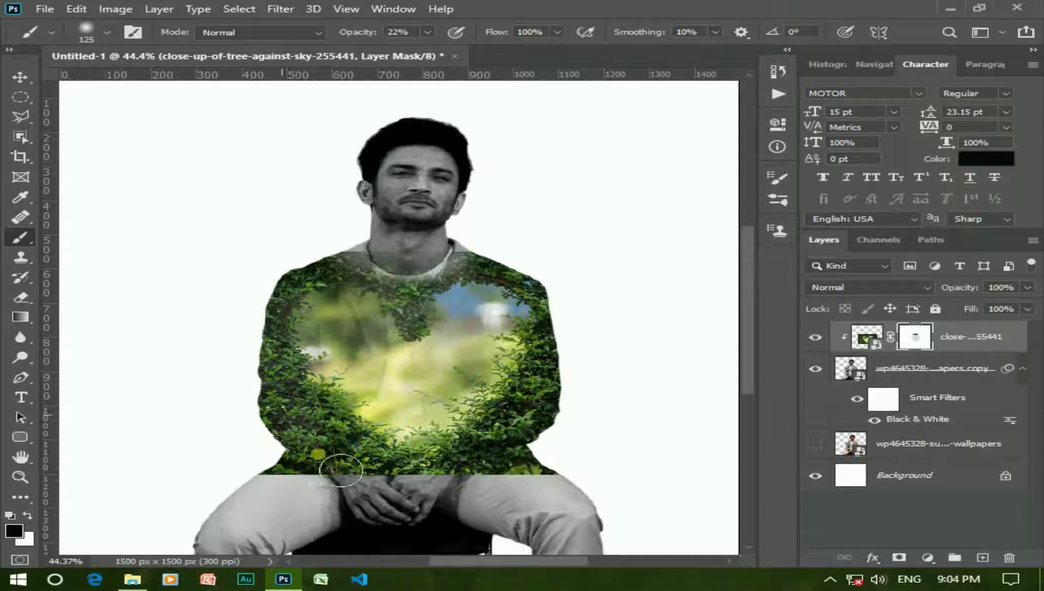
pyautogui.moveTo(460, 280); pyautogui.dragTo(291, 492)
pyautogui.moveTo(559, 303)
pyautogui.mouseDown()
pyautogui.moveTo(574, 395)
pyautogui.moveTo(571, 494)
pyautogui.mouseUp()
pyautogui.moveTo(466, 260)
pyautogui.mouseDown()
pyautogui.moveTo(424, 264)
pyautogui.moveTo(450, 302)
pyautogui.moveTo(286, 225)
pyautogui.mouseUp()
# Fade more foliage across the chest and knee with brush opacity raised to 41%
pyautogui.scroll(5, 421, 263)
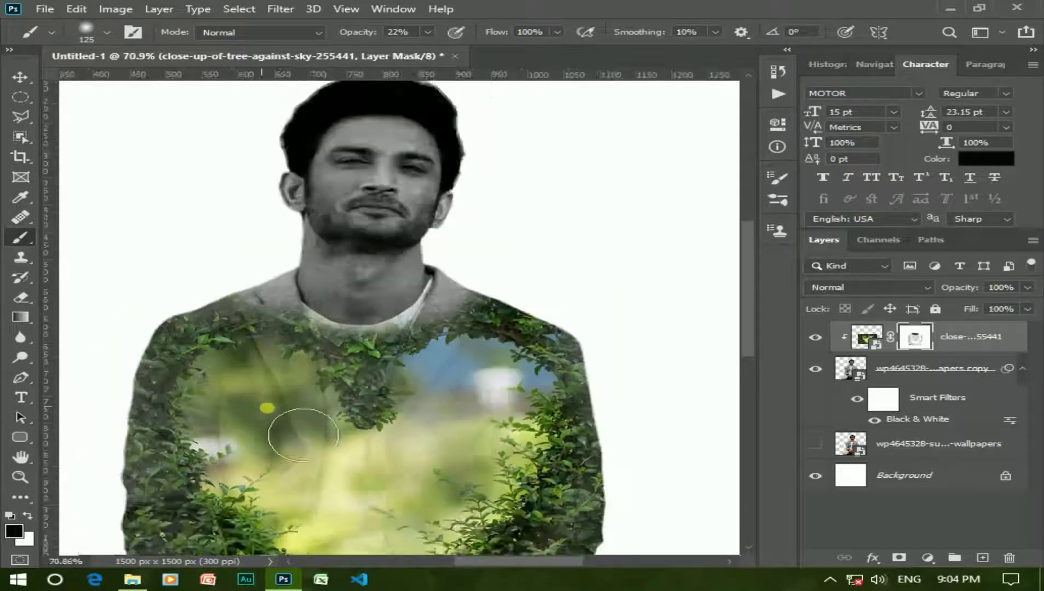
pyautogui.scroll(-3, 286, 306)
pyautogui.scroll(-2, 299, 409)
pyautogui.moveTo(379, 438)
pyautogui.mouseDown()
pyautogui.moveTo(323, 480)
pyautogui.moveTo(361, 493)
pyautogui.mouseUp()
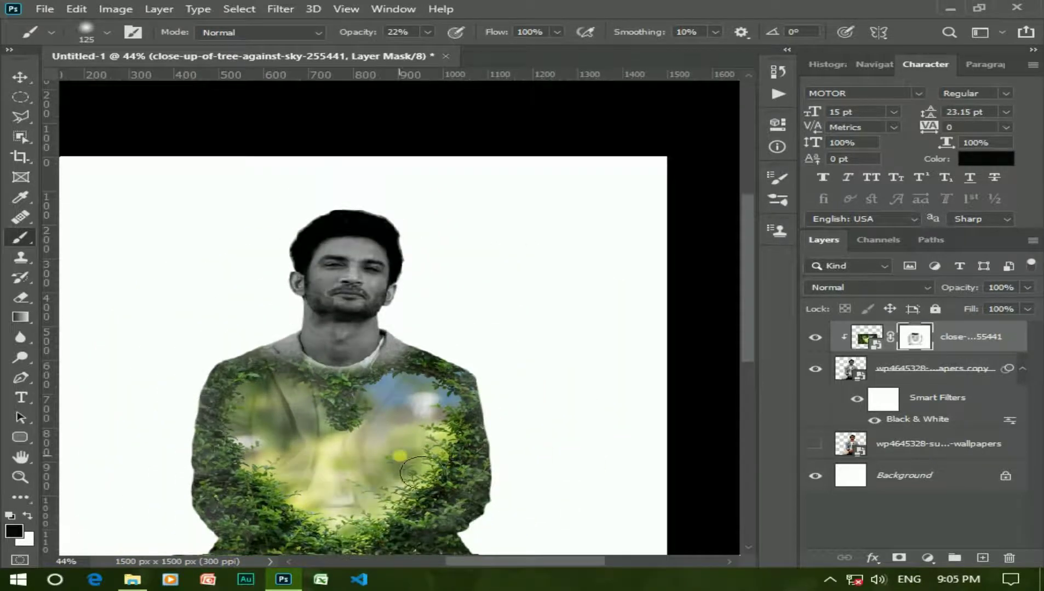
pyautogui.scroll(-3, 377, 520)
pyautogui.scroll(2, 303, 473)
pyautogui.moveTo(427, 32); pyautogui.dragTo(433, 45)
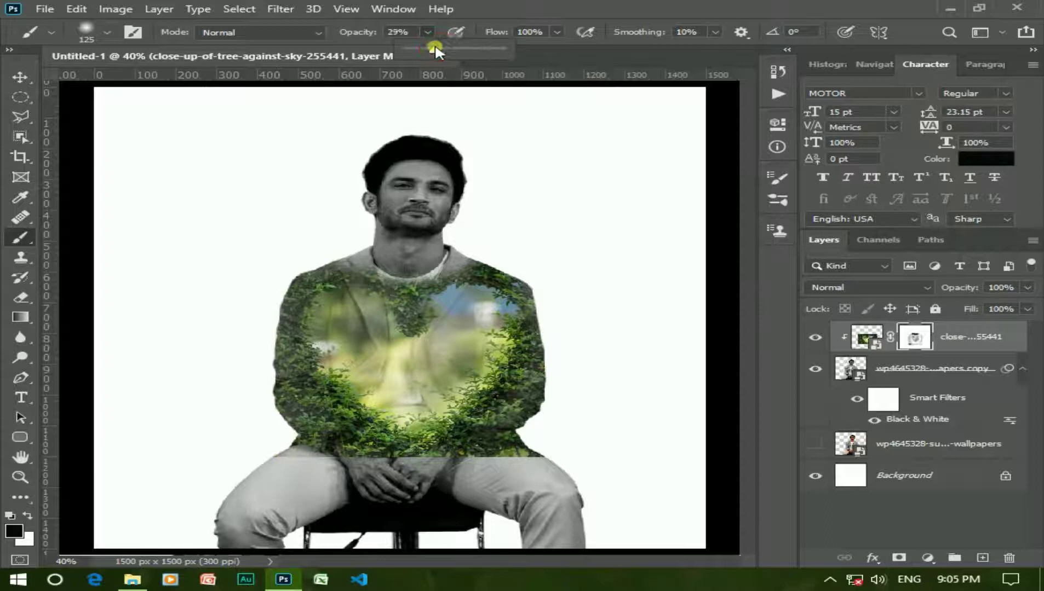
pyautogui.scroll(1, 304, 471)
pyautogui.scroll(2, 304, 471)
pyautogui.scroll(2, 432, 460)
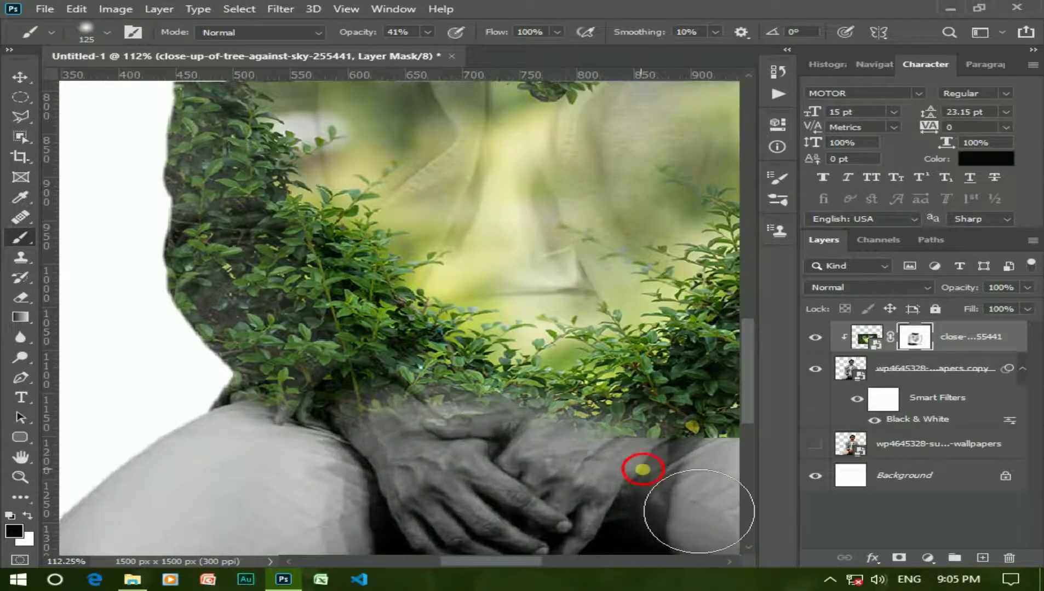
pyautogui.scroll(-2, 591, 526)
pyautogui.moveTo(536, 562); pyautogui.dragTo(567, 563)
pyautogui.moveTo(456, 437); pyautogui.dragTo(553, 492)
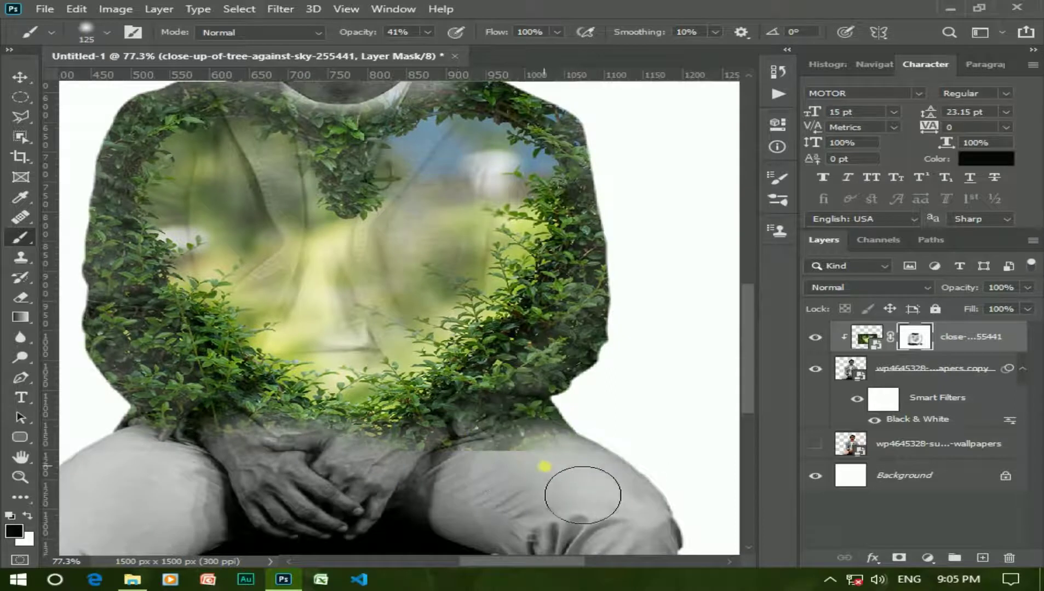
# Soften the upper-right shoulder, then blend the torso with a 200 px brush at 23% opacity
pyautogui.scroll(-1, 442, 461)
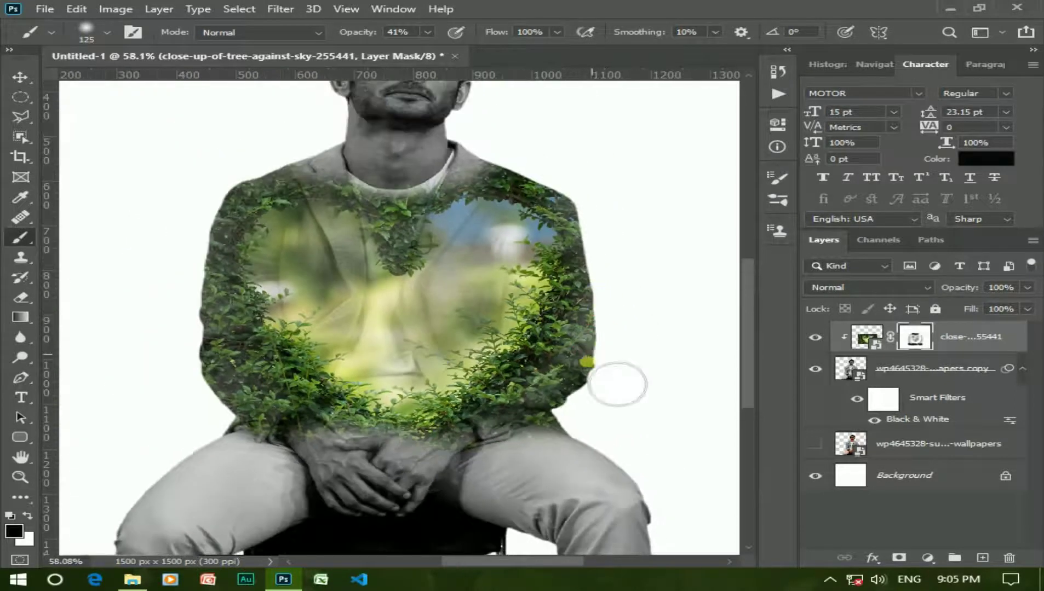
pyautogui.moveTo(623, 233); pyautogui.dragTo(597, 210)
pyautogui.scroll(1, 285, 159)
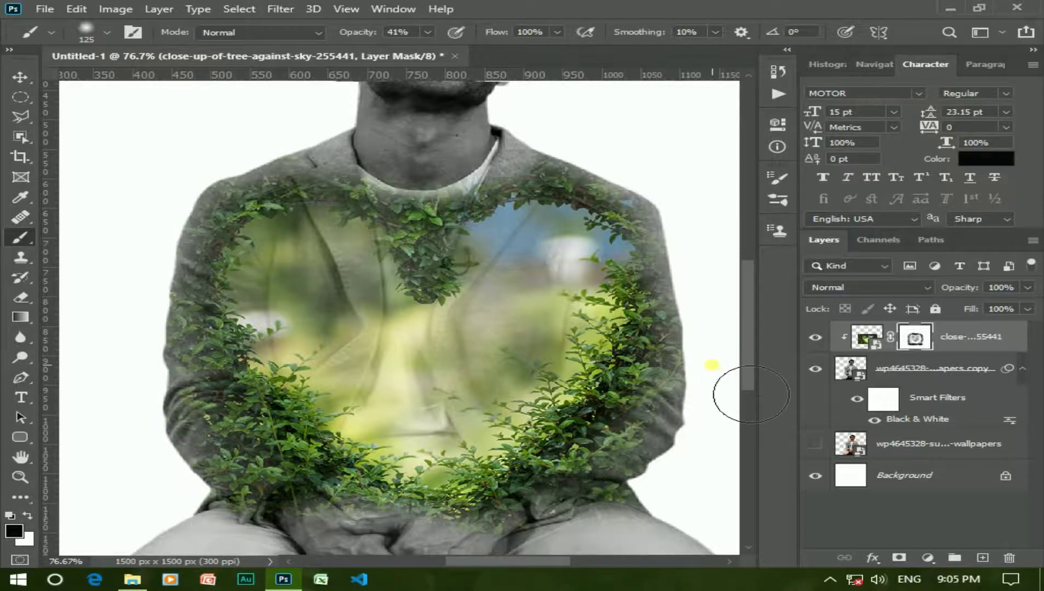
pyautogui.scroll(-1, 721, 396)
pyautogui.scroll(-2, 518, 459)
pyautogui.scroll(3, 517, 458)
pyautogui.press(']')
pyautogui.press(']')
pyautogui.press(']')
pyautogui.click(422, 33)
pyautogui.moveTo(422, 32); pyautogui.dragTo(411, 52)
pyautogui.moveTo(303, 267); pyautogui.dragTo(416, 356)
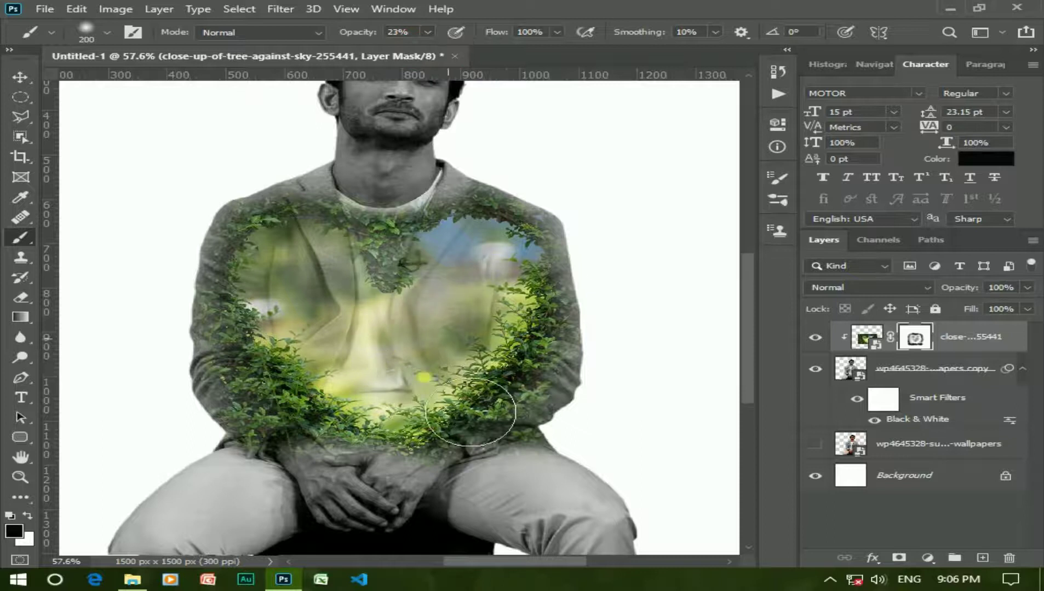
pyautogui.scroll(-2, 489, 405)
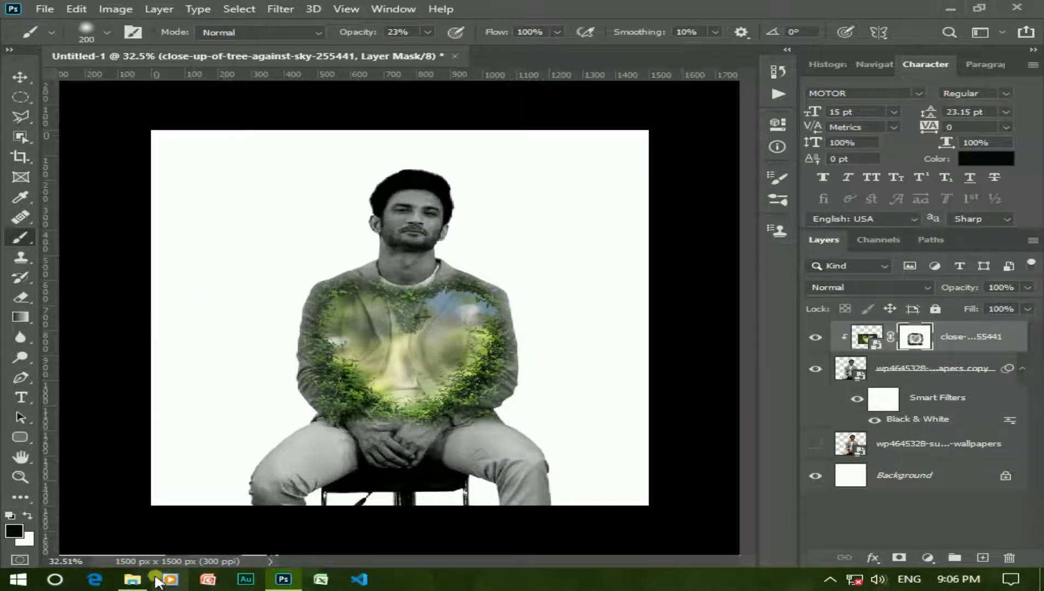
# Select the cloudy-sies sky photo on the Desktop in File Explorer
pyautogui.click(132, 579)
pyautogui.scroll(3, 457, 438)
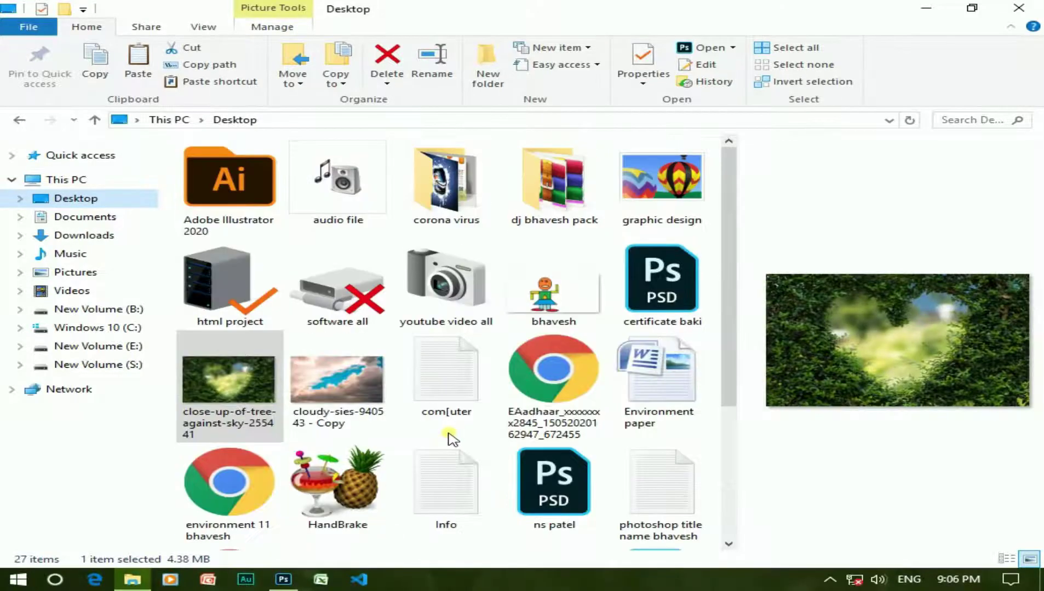
pyautogui.click(358, 405)
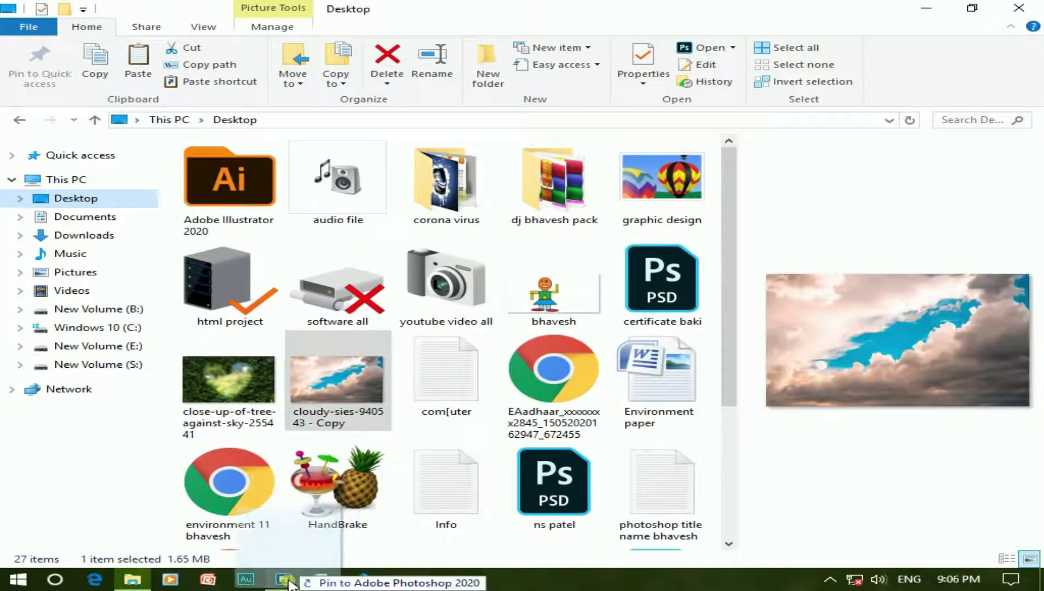
pyautogui.click(285, 581)
# Place the cloudy sky photo and stretch it to fill the whole canvas
pyautogui.moveTo(403, 384); pyautogui.dragTo(422, 394)
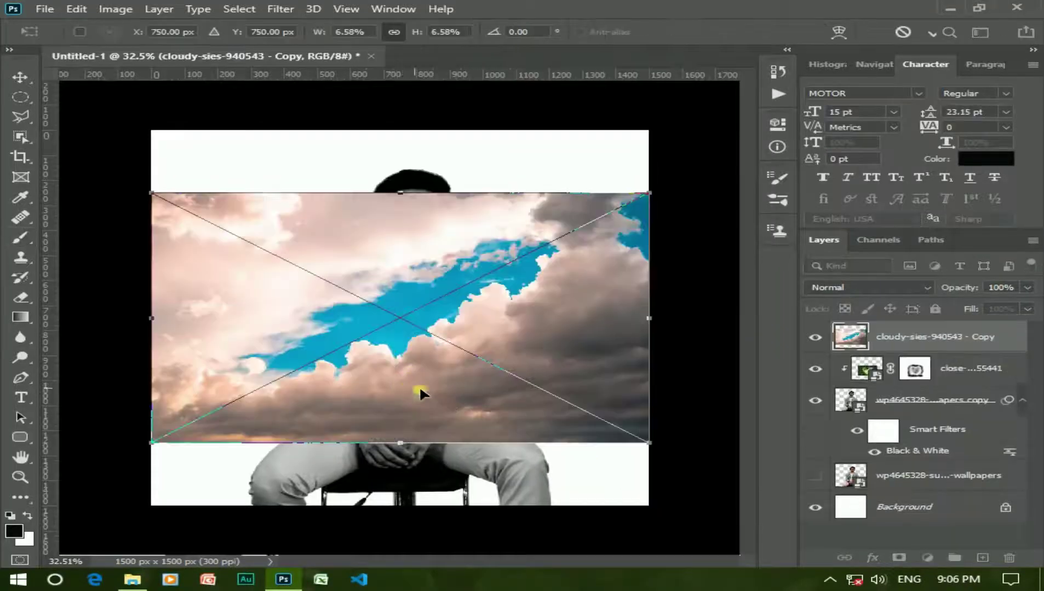
pyautogui.moveTo(403, 444); pyautogui.dragTo(450, 549)
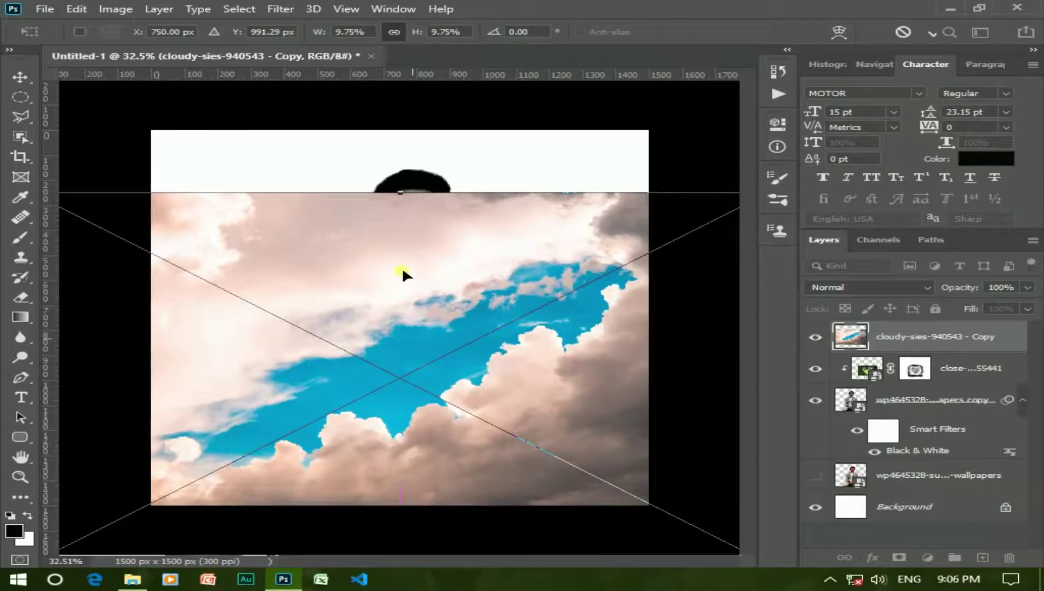
pyautogui.moveTo(477, 270); pyautogui.dragTo(471, 209)
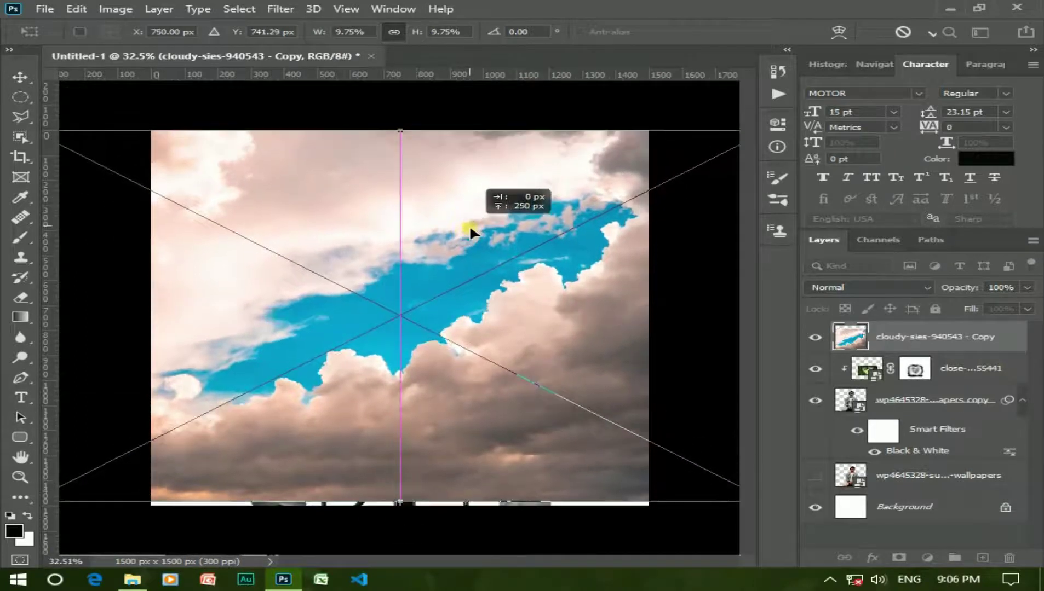
pyautogui.moveTo(409, 506); pyautogui.dragTo(403, 517)
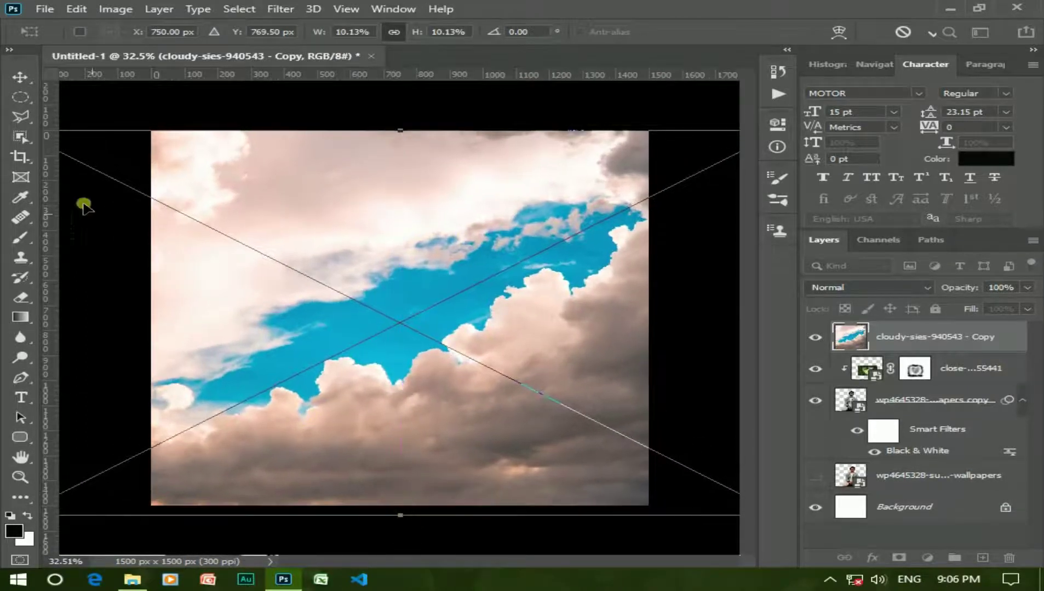
pyautogui.click(21, 78)
pyautogui.click(82, 77)
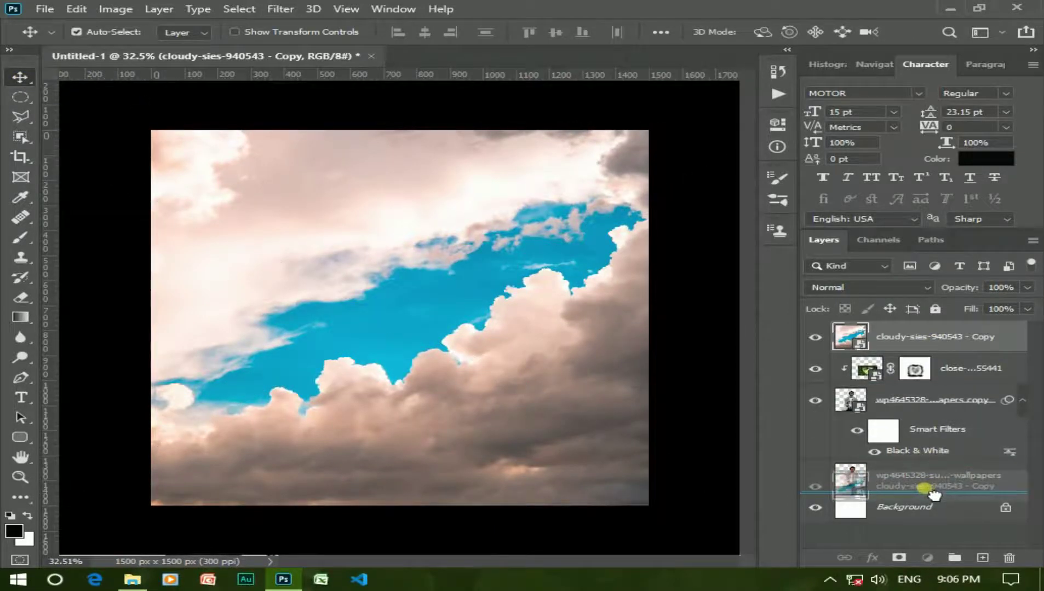
# Move the sky layer just above Background, beneath the seated man
pyautogui.moveTo(940, 343); pyautogui.dragTo(931, 490)
pyautogui.scroll(1, 476, 399)
pyautogui.scroll(-1, 477, 395)
pyautogui.scroll(-1, 477, 395)
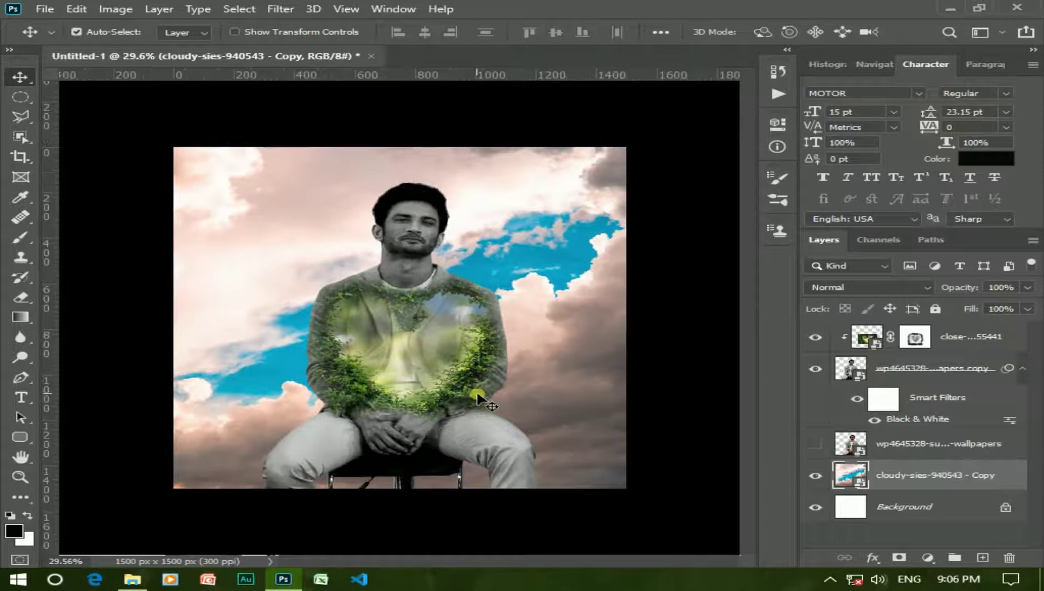
# Add a Curves adjustment layer with an S-curve: lower point pulled down, upper point raised
pyautogui.click(925, 559)
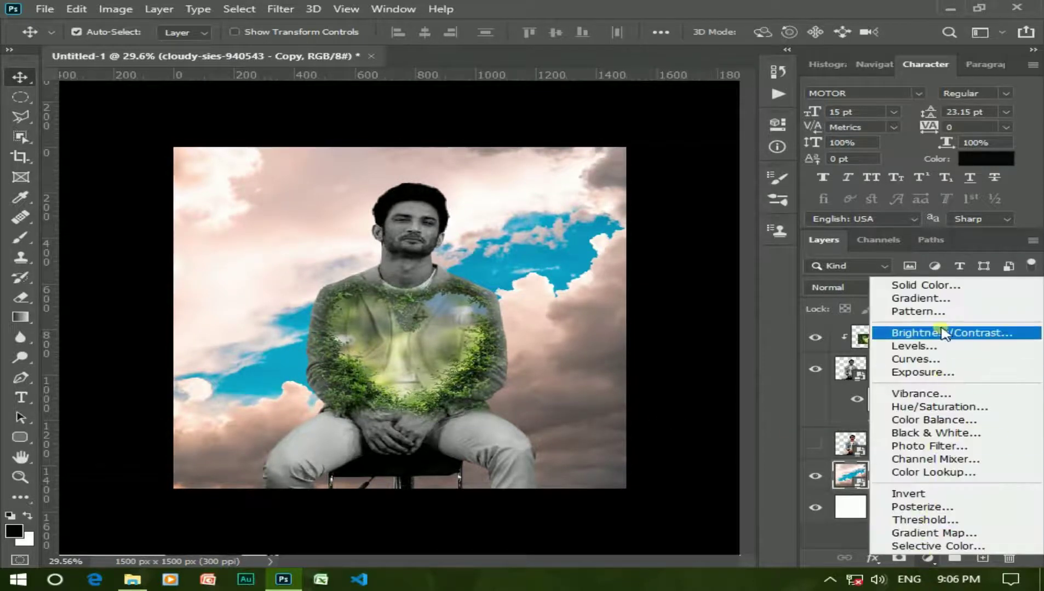
pyautogui.click(933, 359)
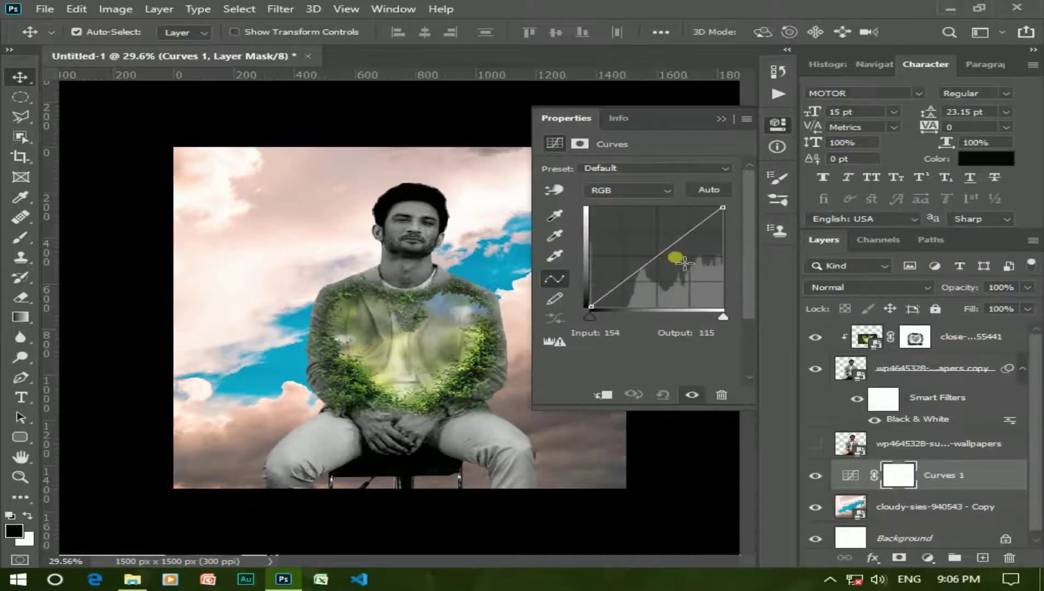
pyautogui.click(648, 271)
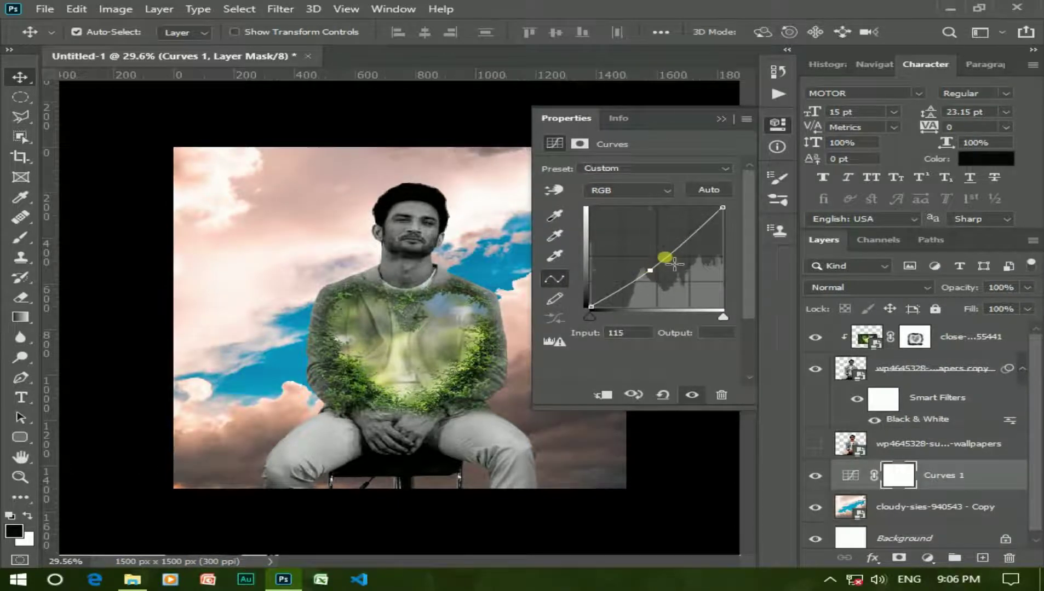
pyautogui.moveTo(678, 245); pyautogui.dragTo(688, 243)
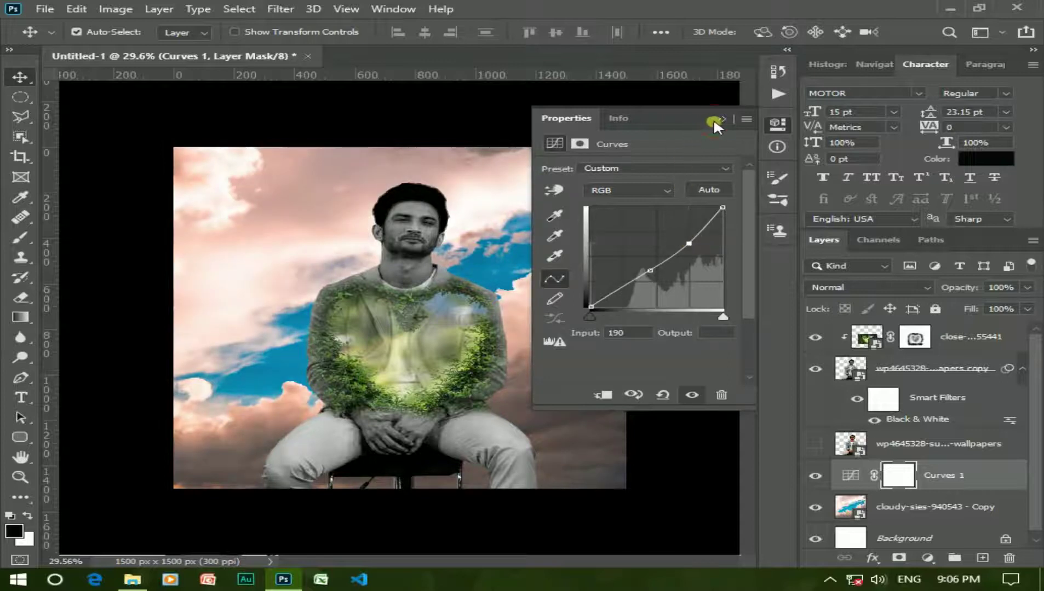
pyautogui.click(713, 120)
pyautogui.scroll(1, 438, 341)
pyautogui.scroll(1, 438, 342)
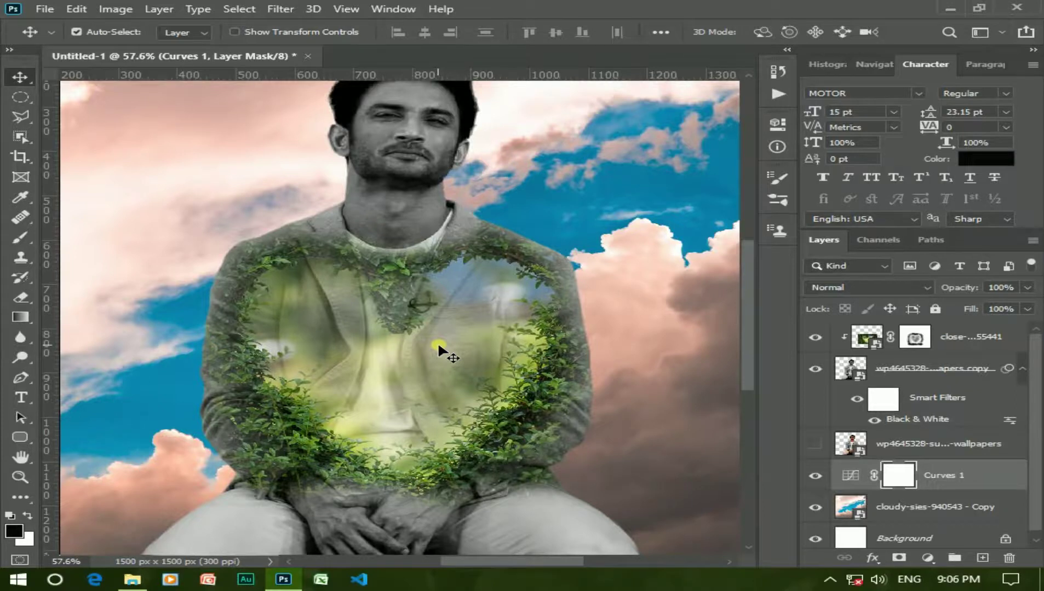
pyautogui.scroll(2, 491, 438)
pyautogui.scroll(-2, 491, 438)
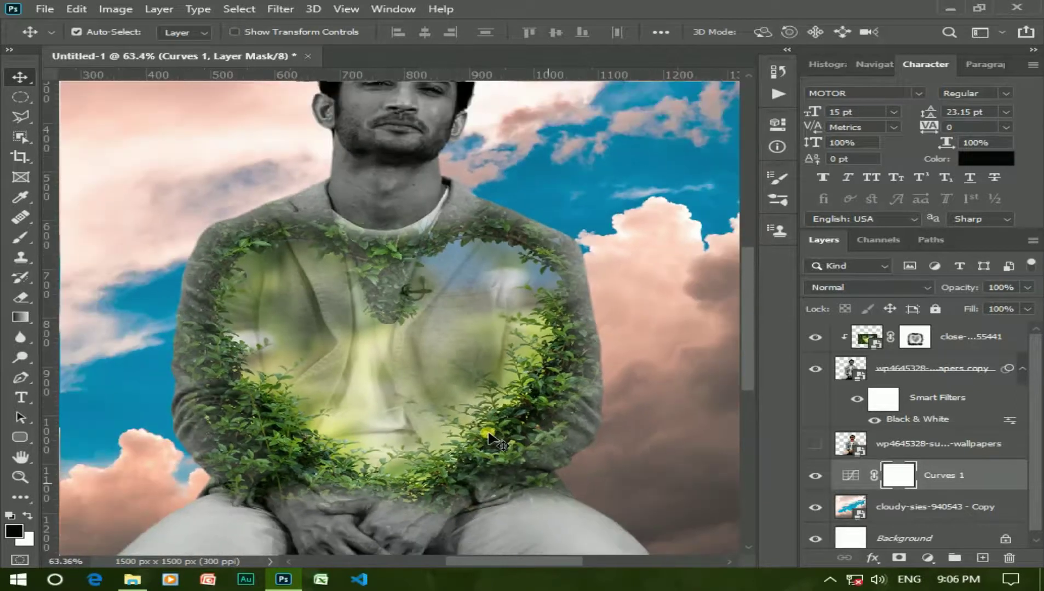
# Hide the new Color Balance layer above Curves and review the unchanged composite
pyautogui.scroll(-2, 492, 438)
pyautogui.click(815, 437)
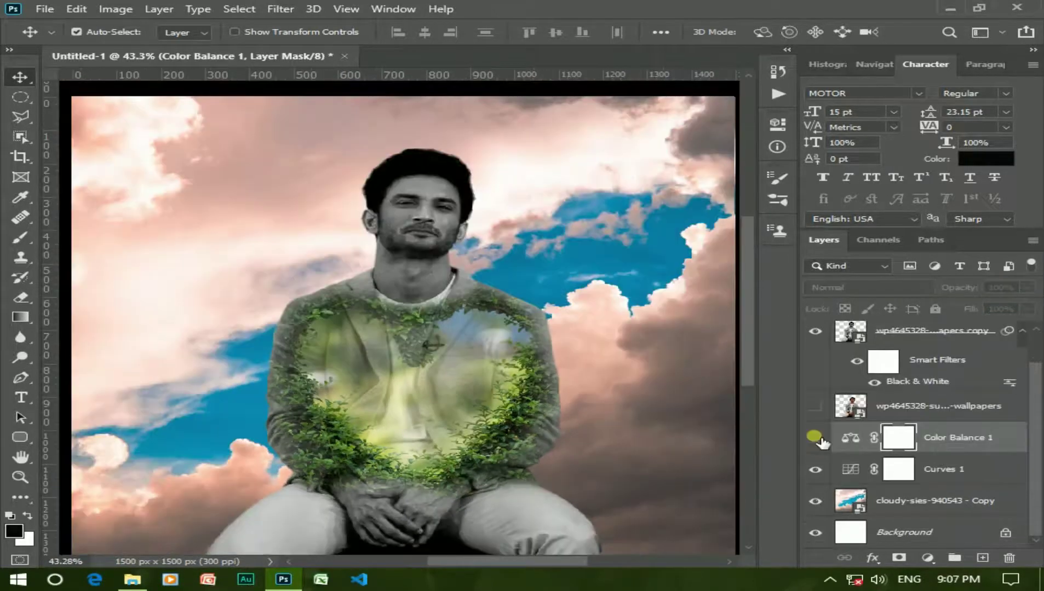
pyautogui.scroll(-1, 542, 436)
pyautogui.scroll(-1, 542, 436)
pyautogui.scroll(1, 542, 436)
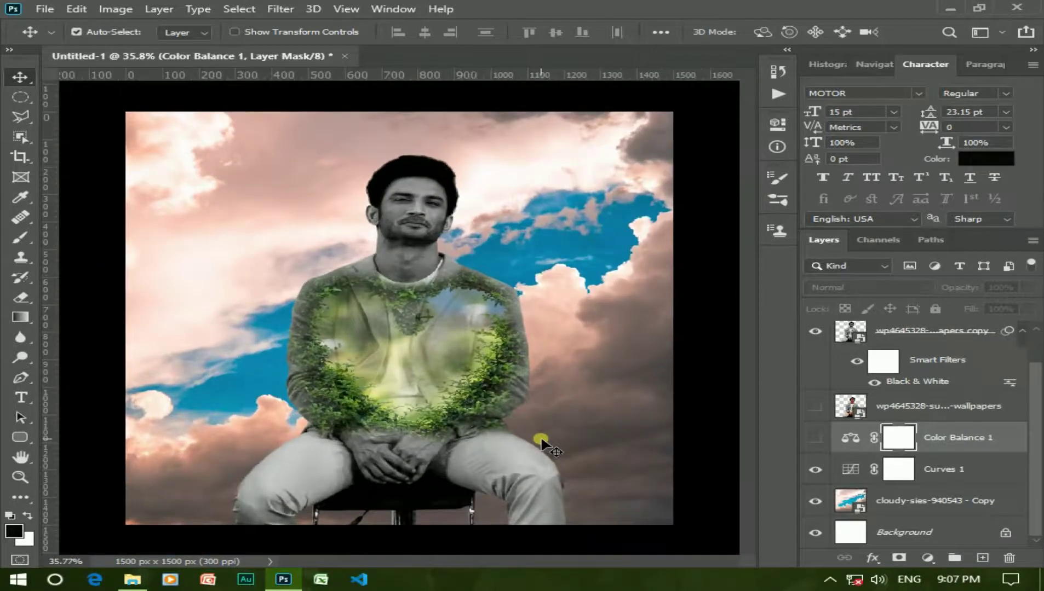
pyautogui.scroll(3, 542, 436)
pyautogui.scroll(4, 494, 419)
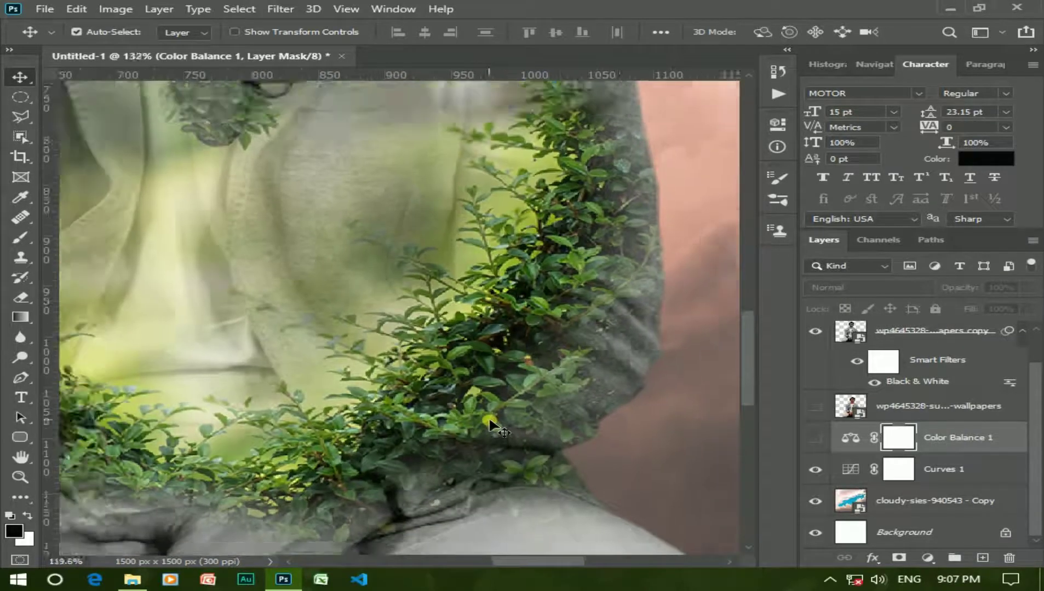
pyautogui.scroll(-3, 479, 421)
pyautogui.scroll(-2, 272, 359)
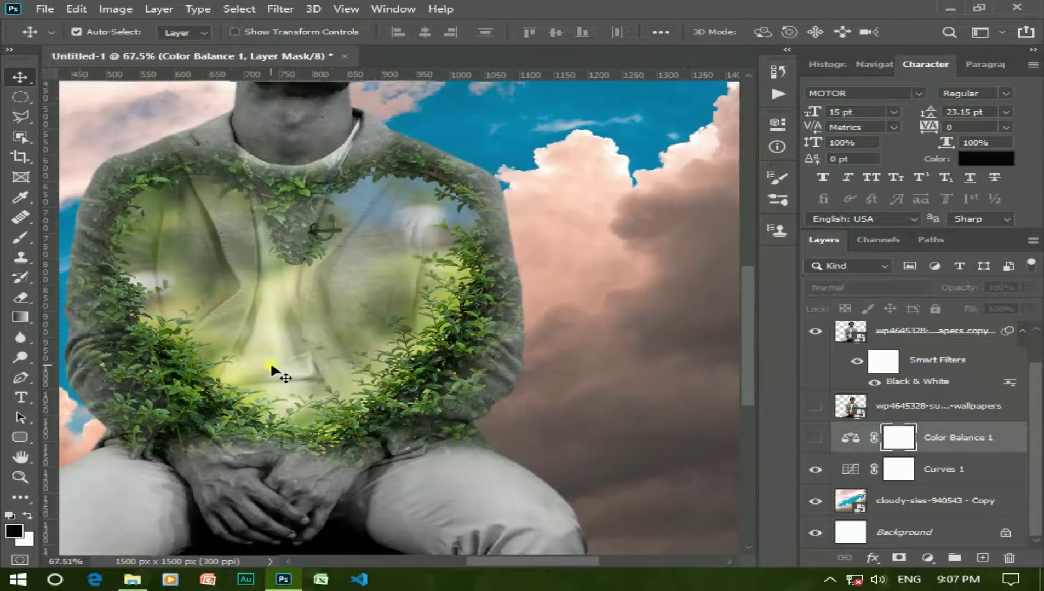
pyautogui.scroll(-1, 267, 267)
pyautogui.scroll(-1, 268, 272)
pyautogui.scroll(-1, 268, 280)
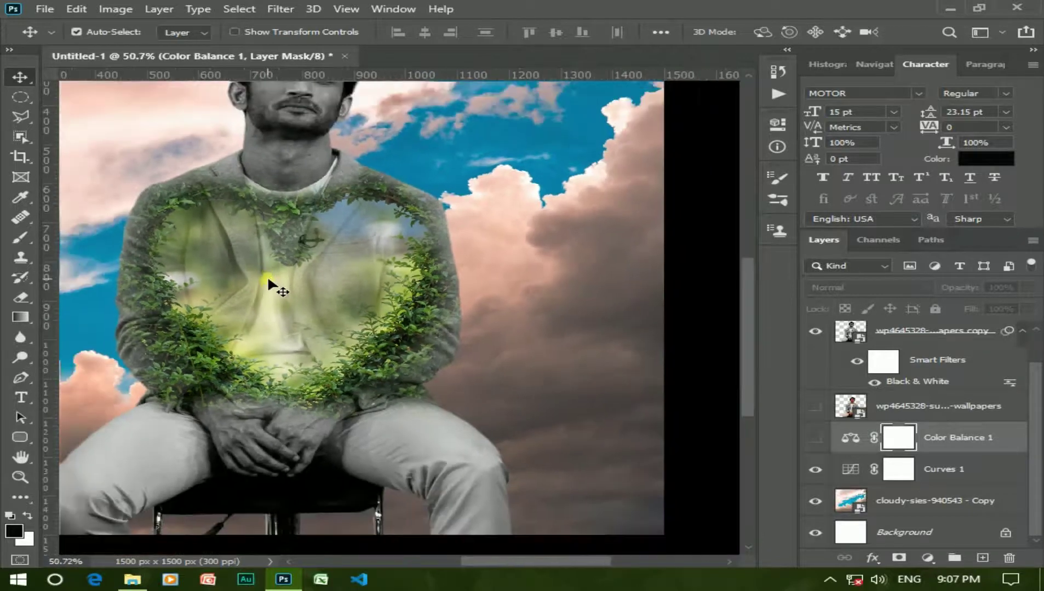
pyautogui.scroll(-1, 268, 287)
pyautogui.scroll(-1, 268, 288)
pyautogui.scroll(-2, 268, 288)
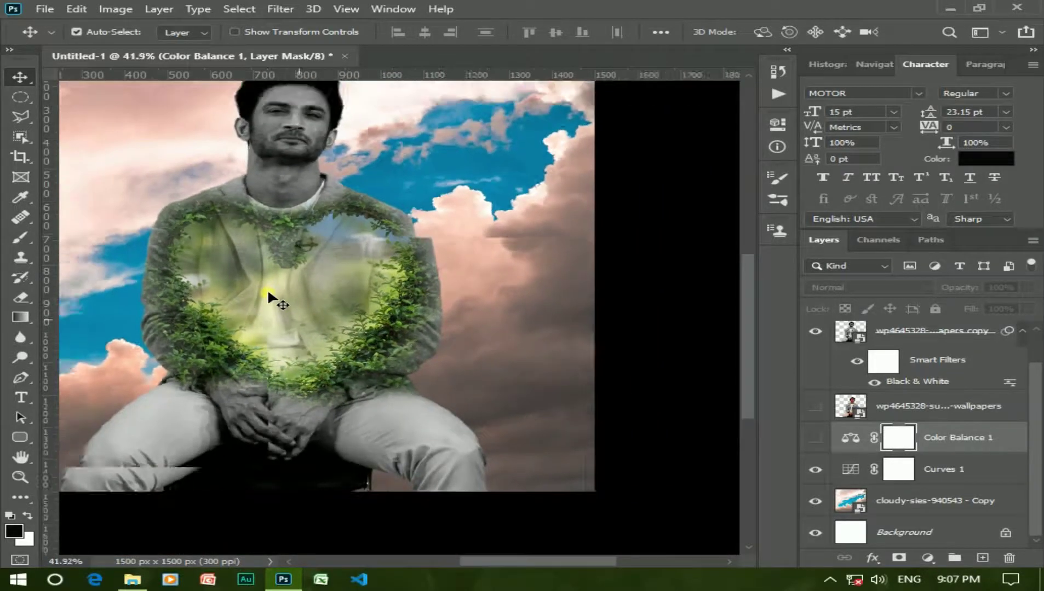
pyautogui.scroll(-1, 268, 289)
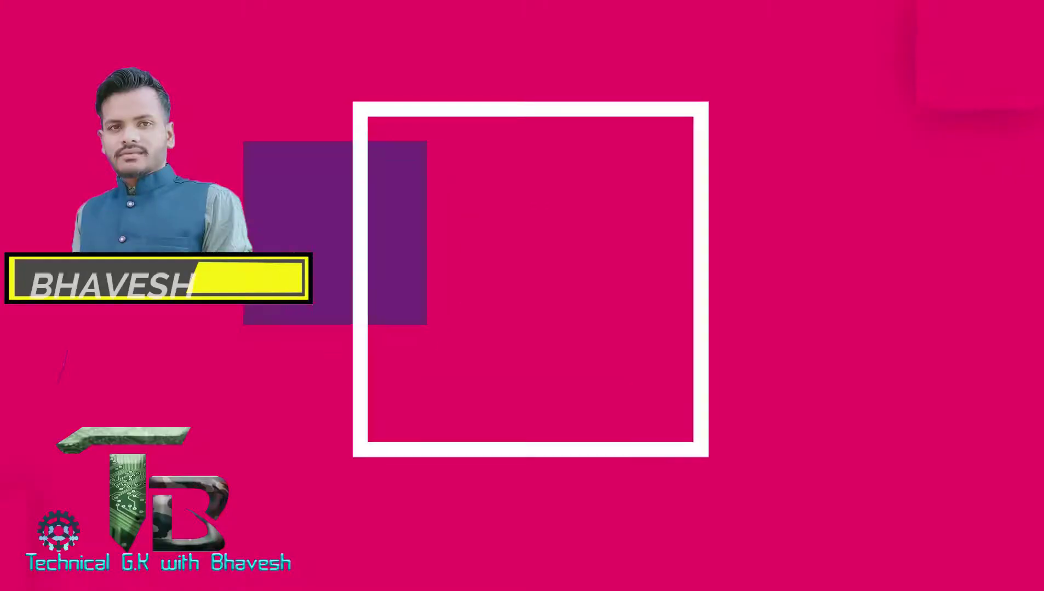